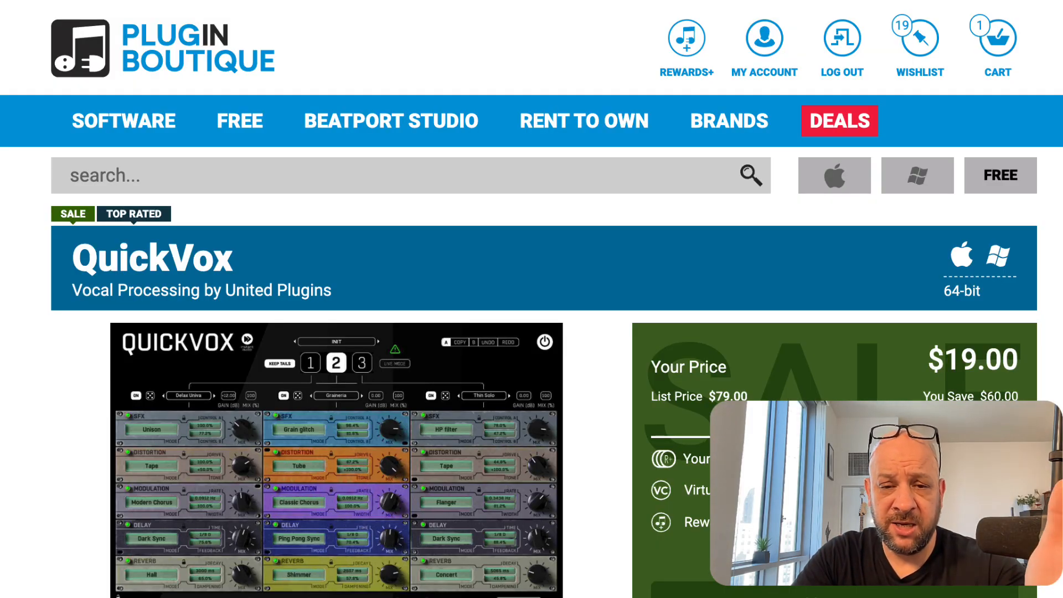
Look over the QuickVox product page, then open the wishlist and view its first products
scroll(600, 560, "down", 2)
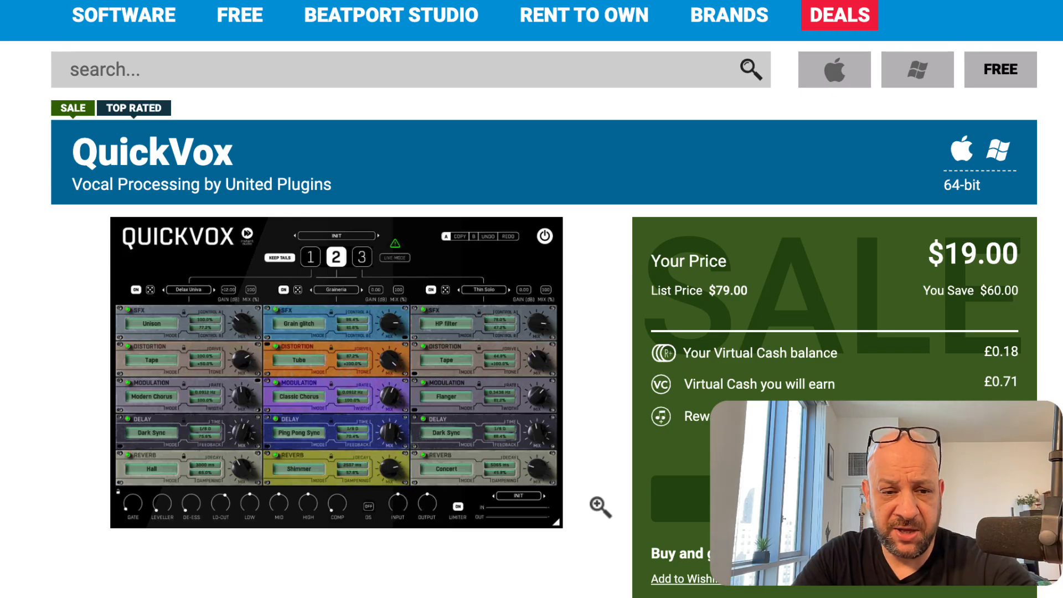
scroll(531, 299, "up", 1)
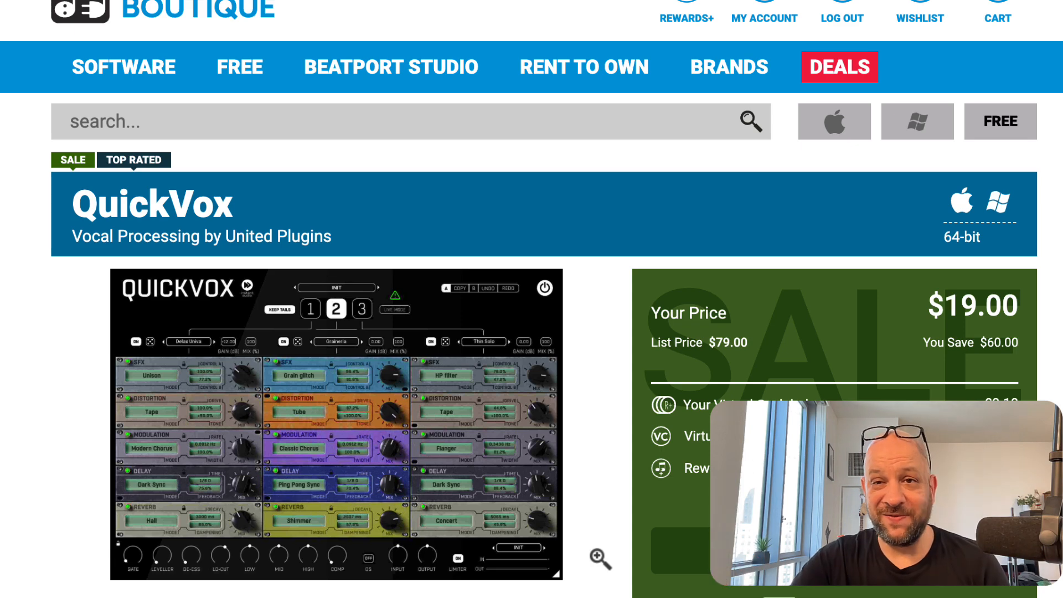
scroll(925, 191, "up", 1)
left_click(919, 64)
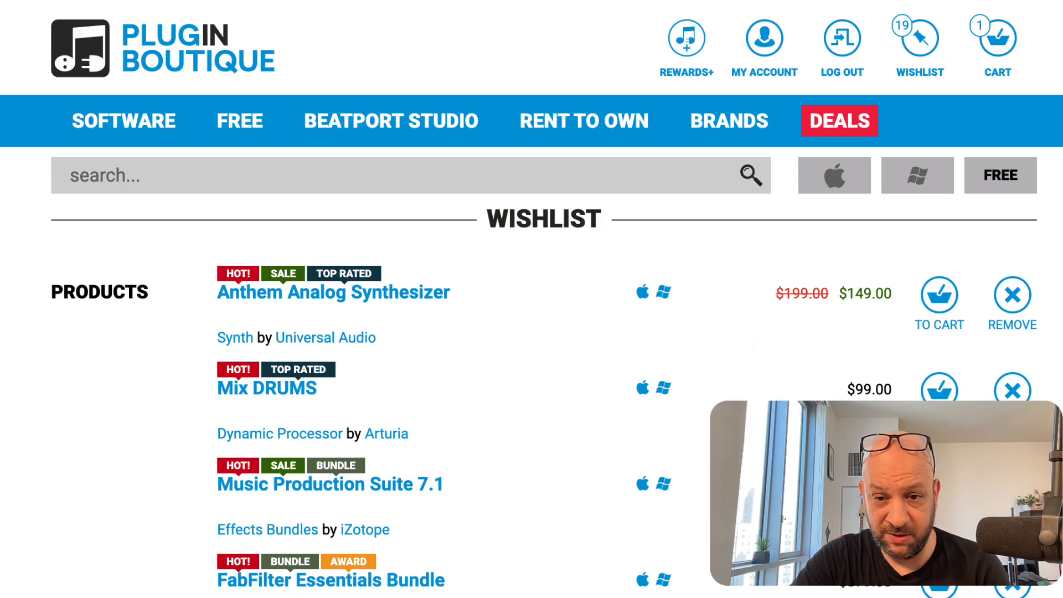
scroll(532, 299, "down", 1)
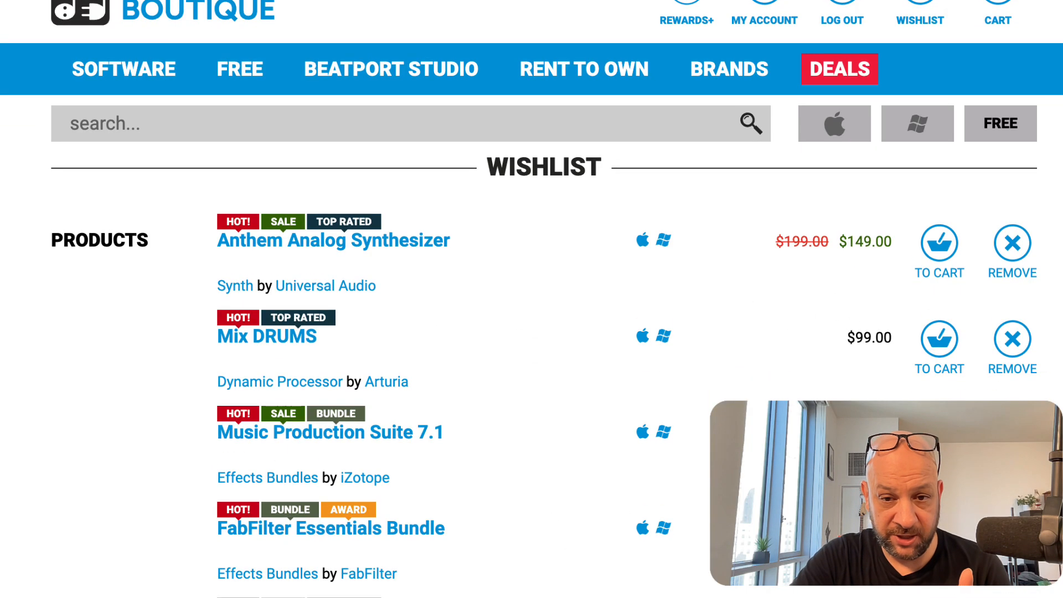
scroll(532, 299, "up", 1)
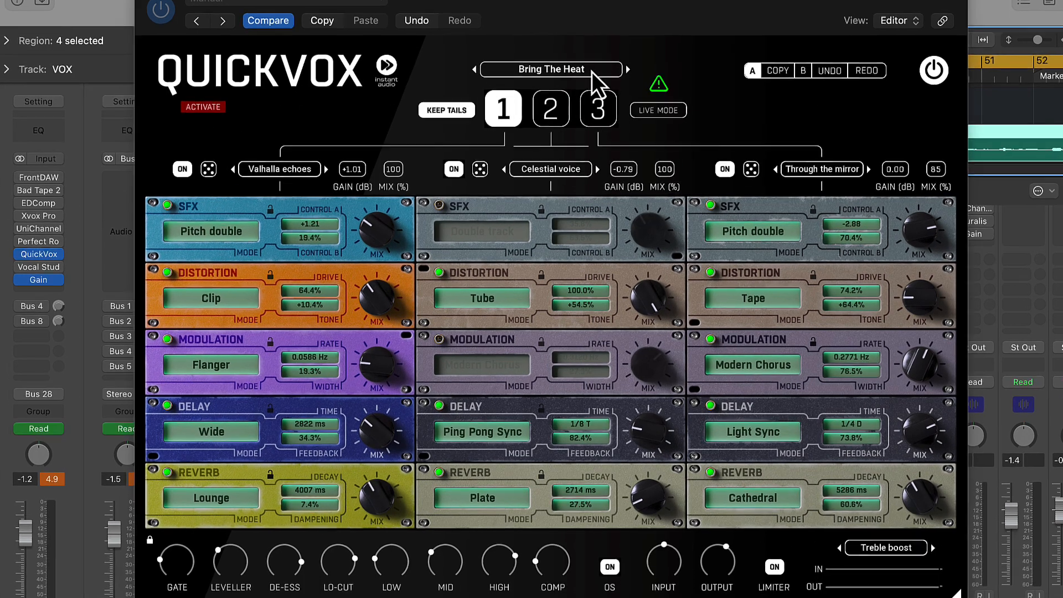
Browse the Singing folder of QuickVox's global presets and close the browser without loading one
left_click(594, 72)
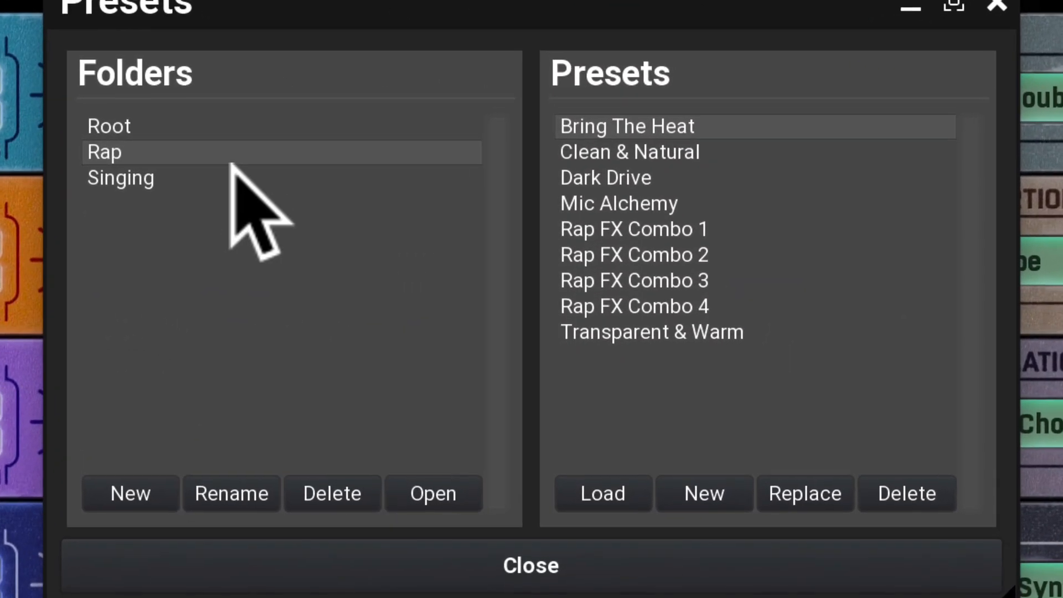
left_click(157, 180)
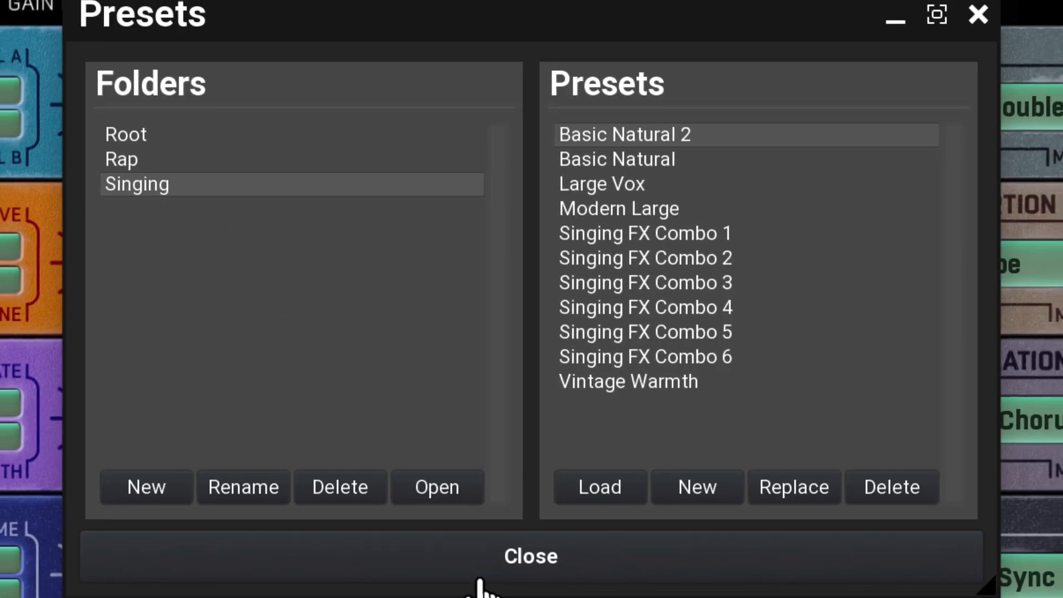
left_click(481, 582)
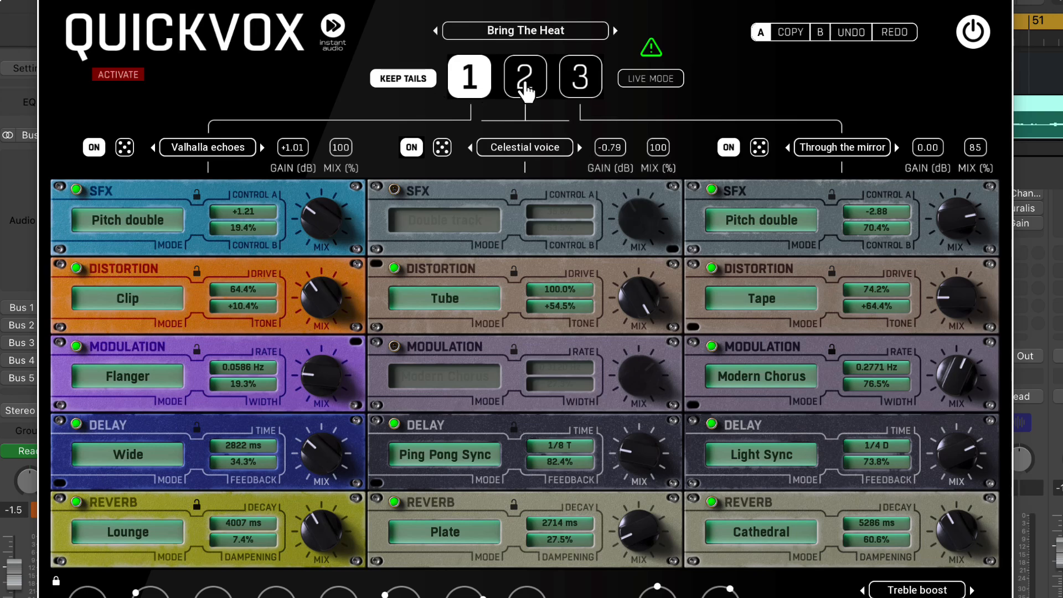
Switch the active effect rack through 2 and 3, and return to rack 1
left_click(527, 80)
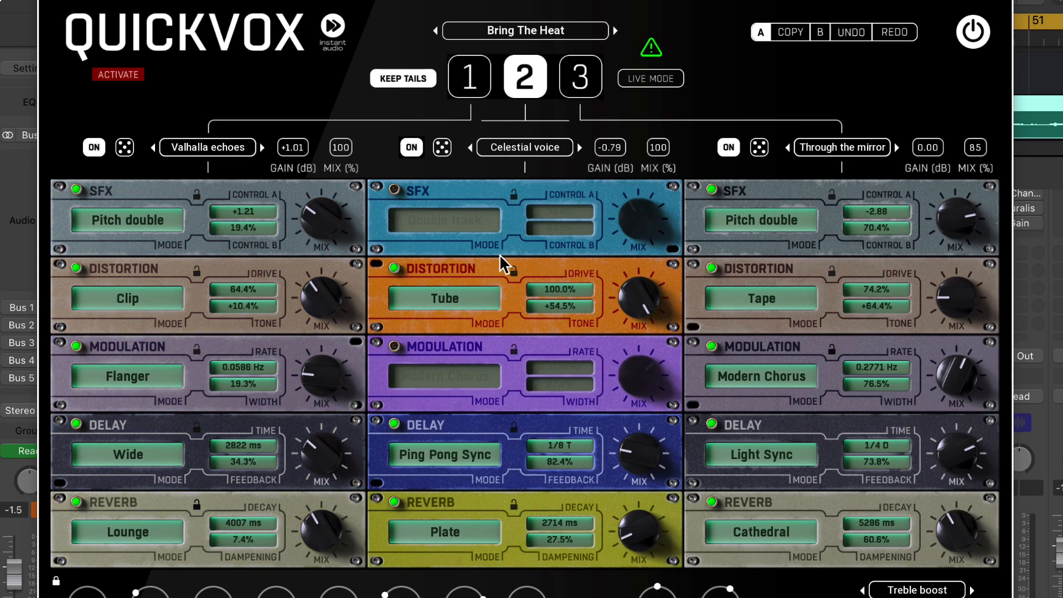
left_click(581, 75)
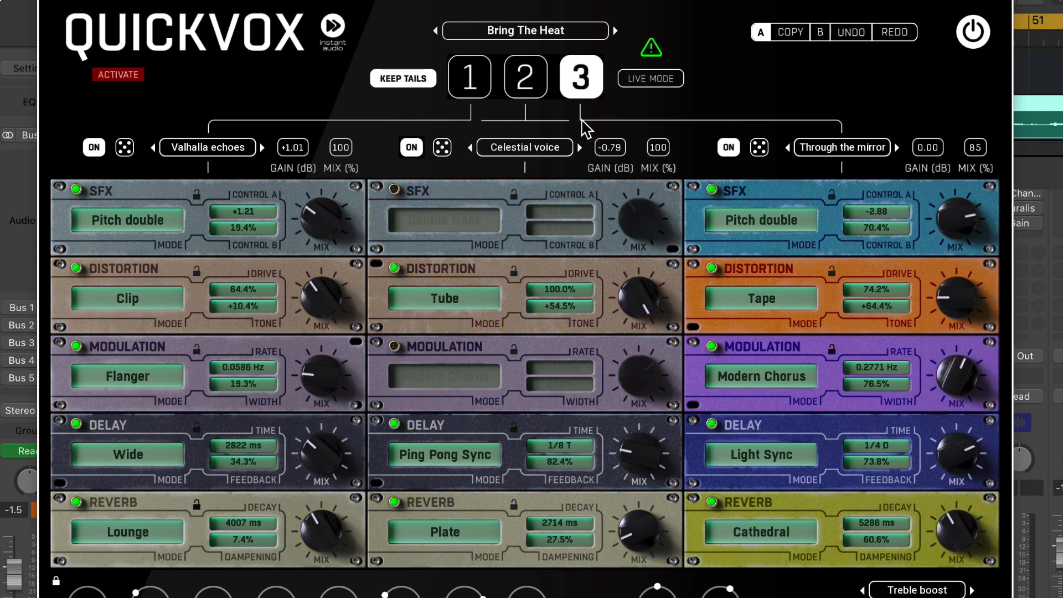
left_click(518, 88)
left_click(473, 86)
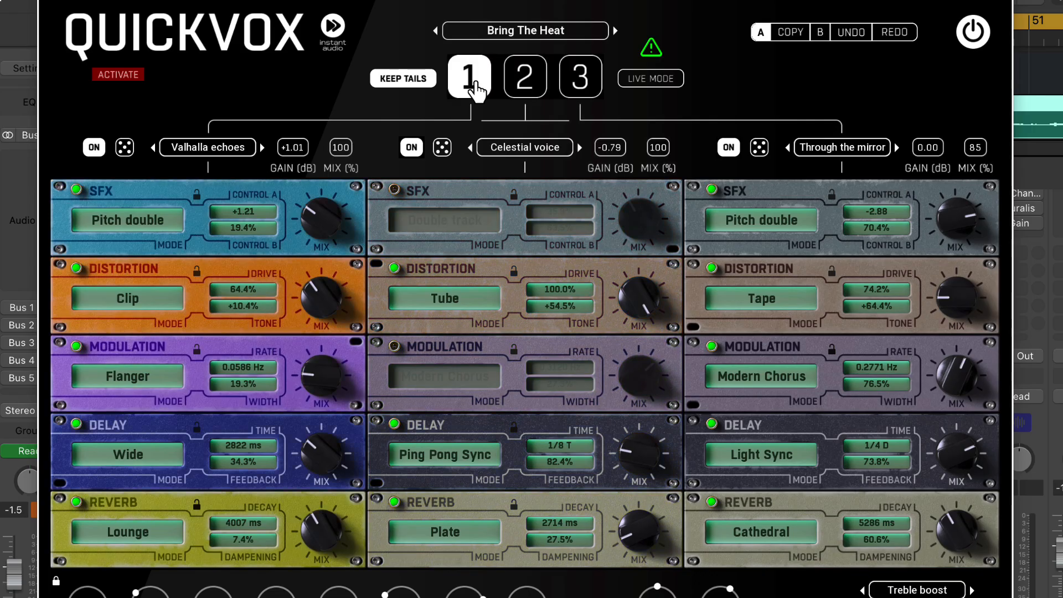
Turn on Live Mode, switch through racks 2 and 3 back to 1, and check rack 1's parameter options without changing anything
left_click(651, 78)
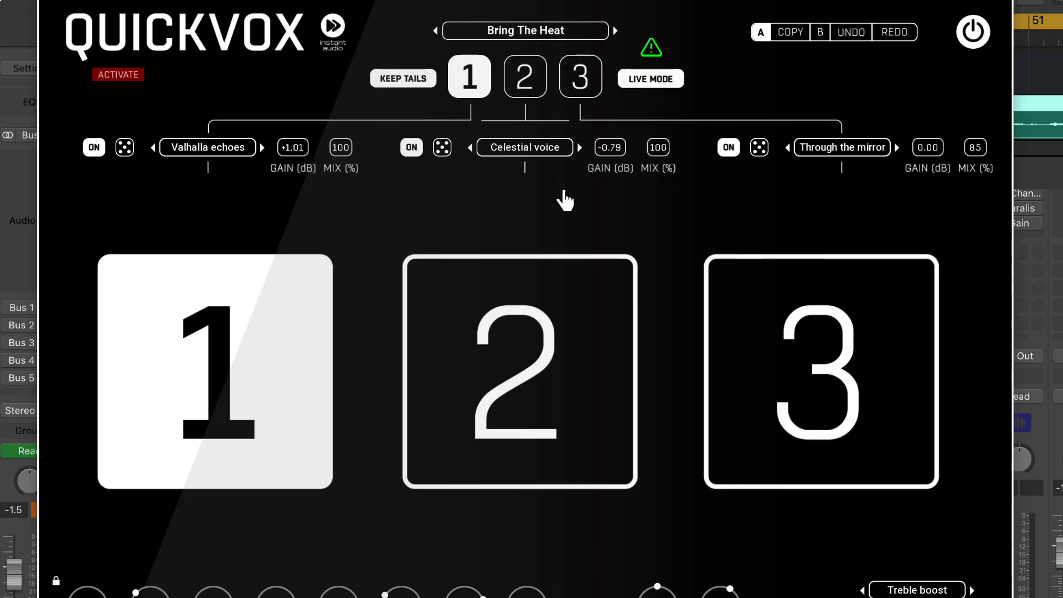
left_click(445, 403)
left_click(783, 392)
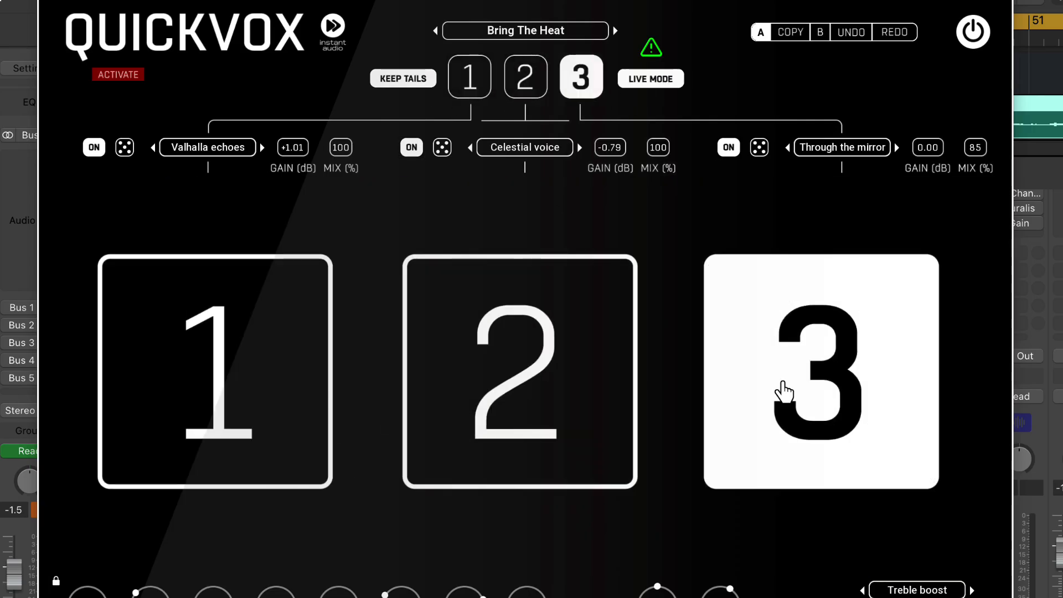
left_click(541, 393)
left_click(282, 392)
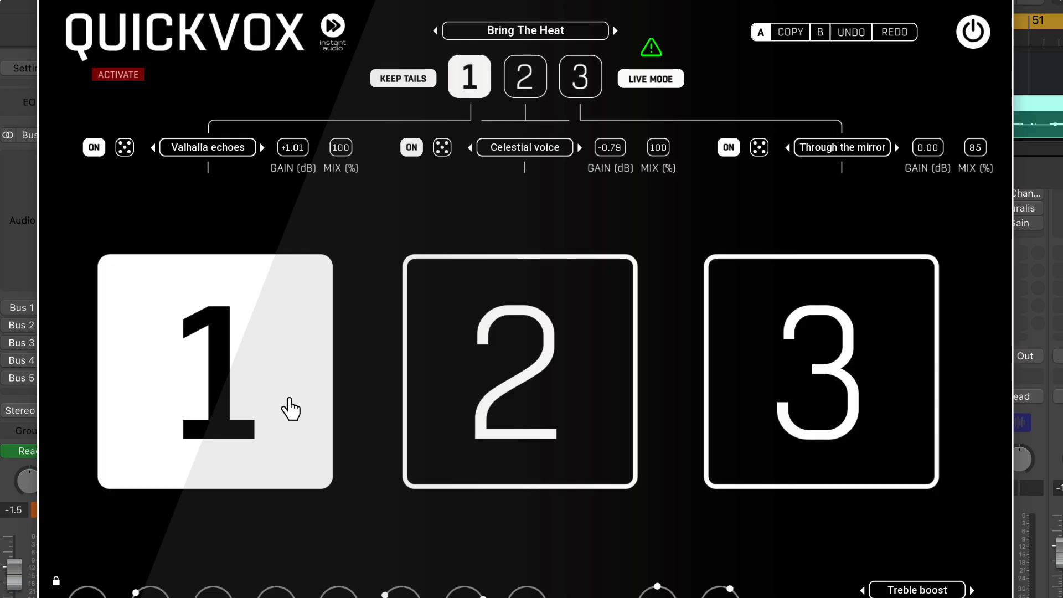
right_click(260, 382)
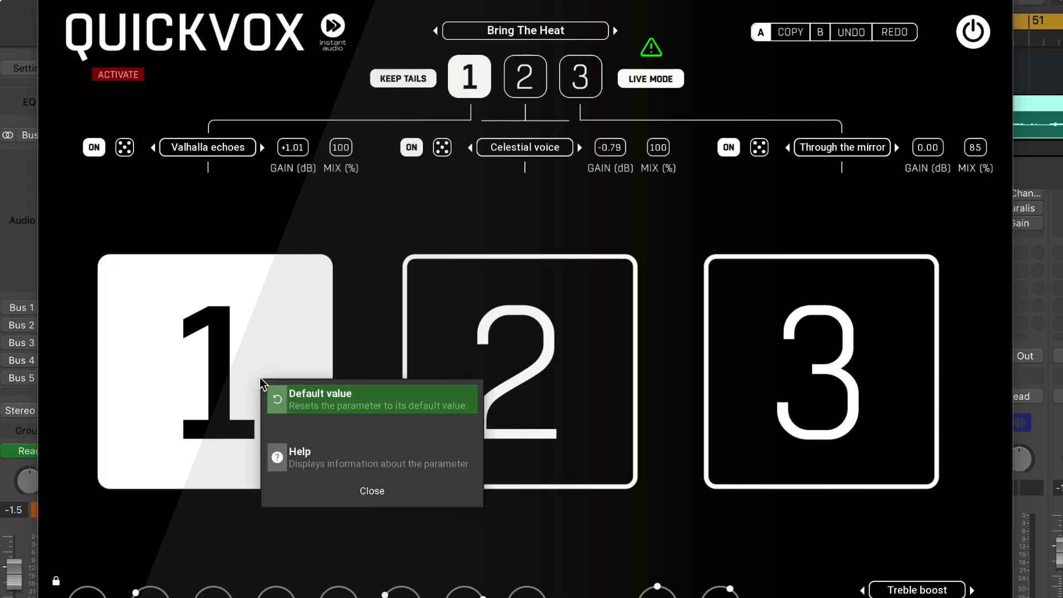
left_click(351, 279)
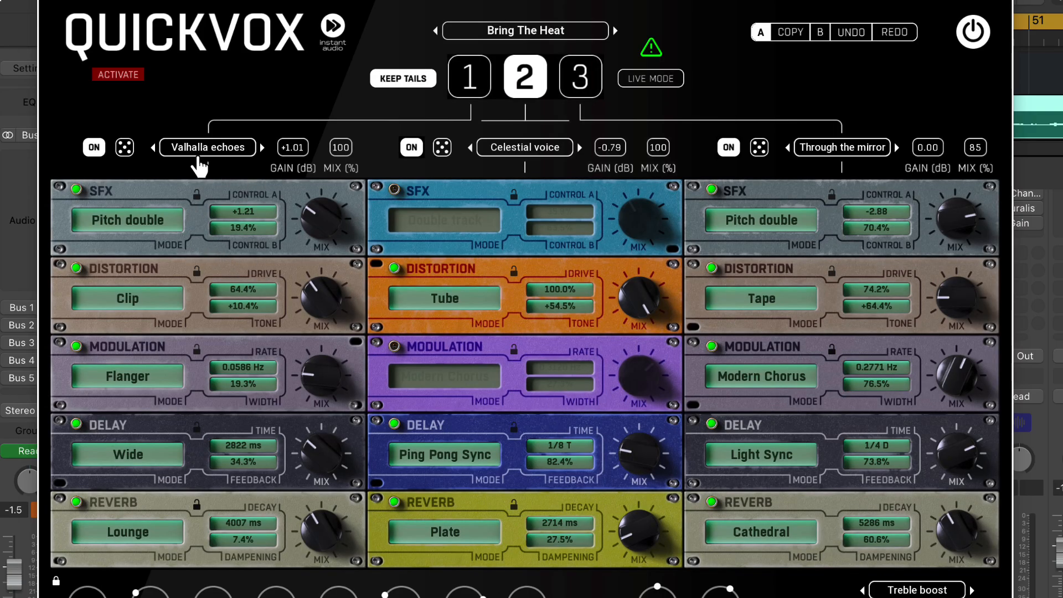
View rack 1's presets in the Root folder and the presets for the mix section, without loading any
left_click(238, 147)
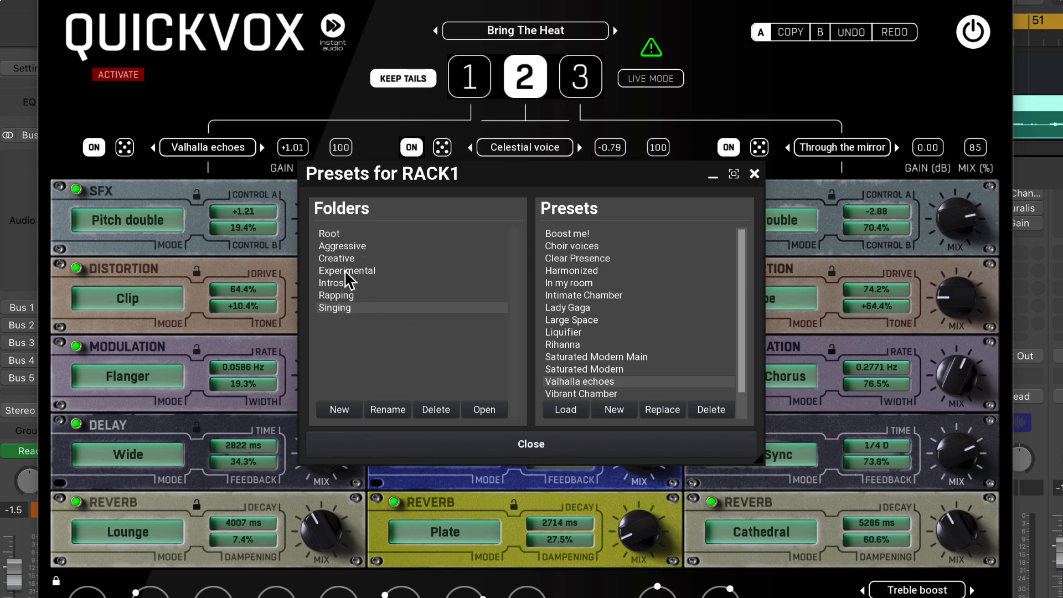
left_click(338, 229)
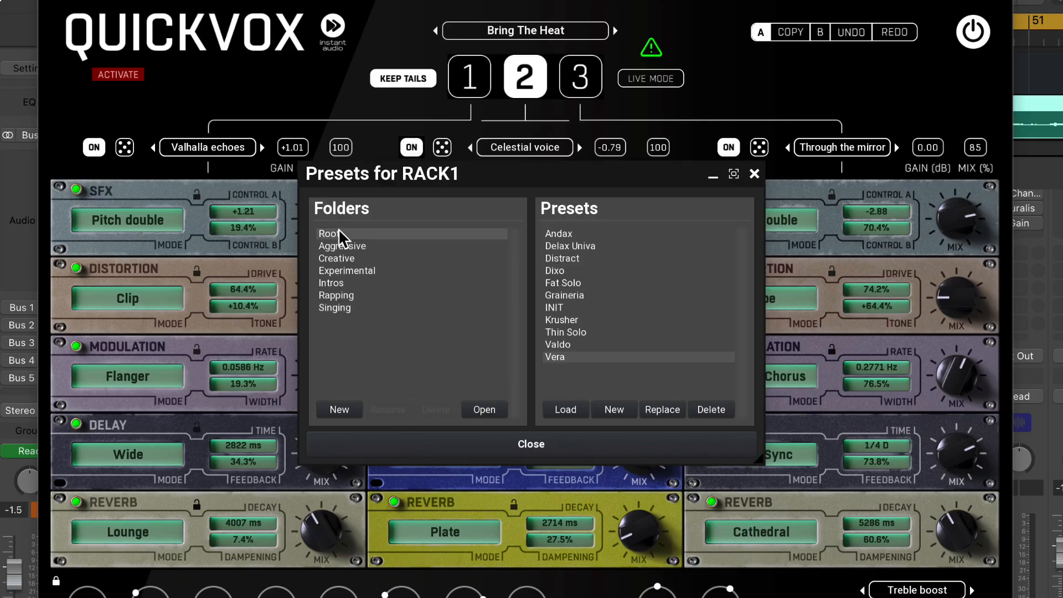
left_click(753, 175)
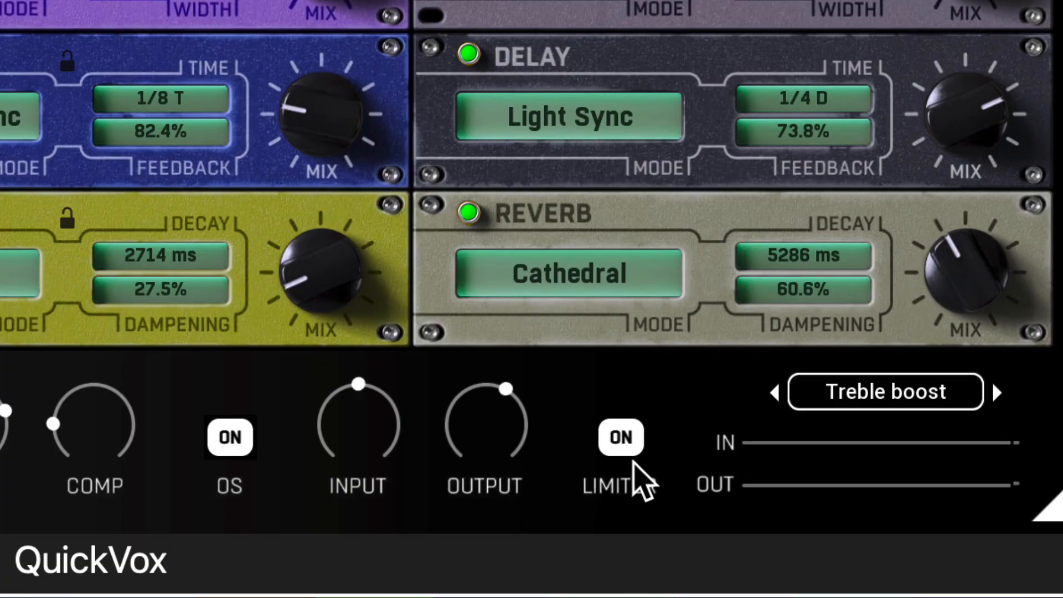
left_click(930, 388)
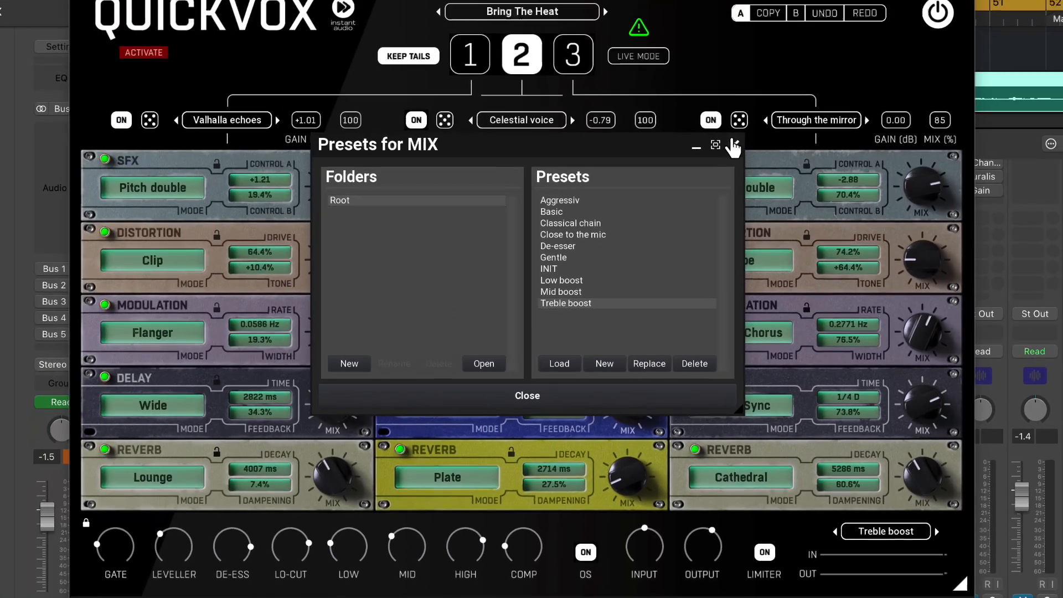
left_click(734, 146)
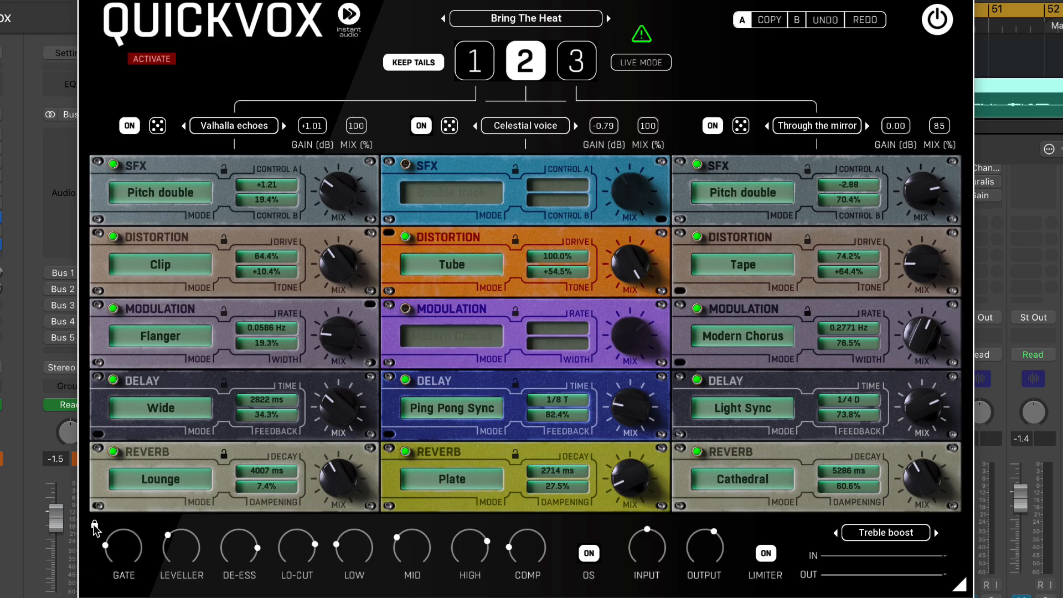
Activate rack 1 and toggle its SFX module off and back on
left_click(475, 72)
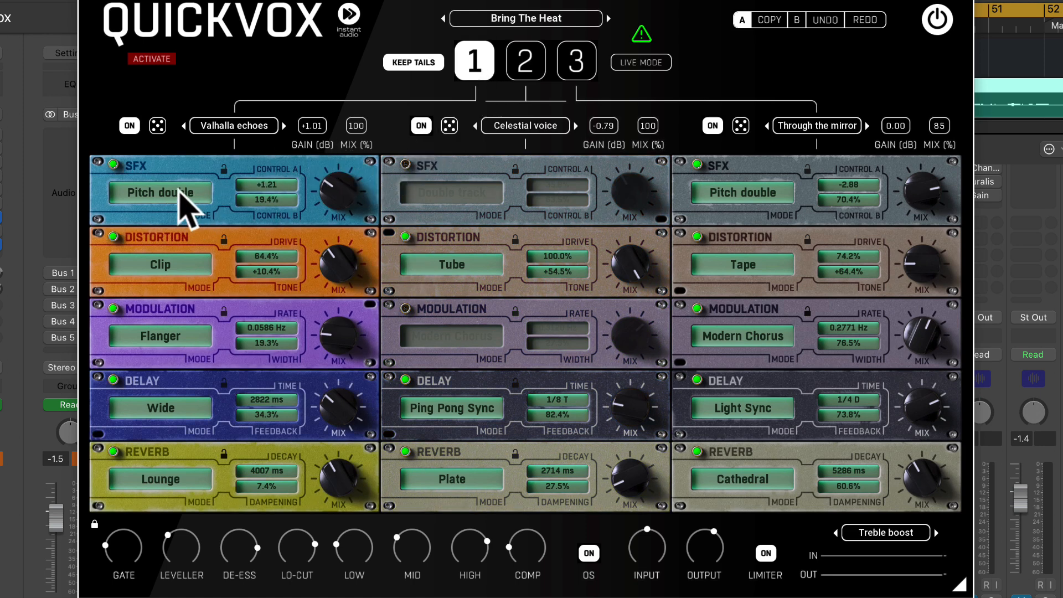
left_click(114, 164)
left_click(114, 164)
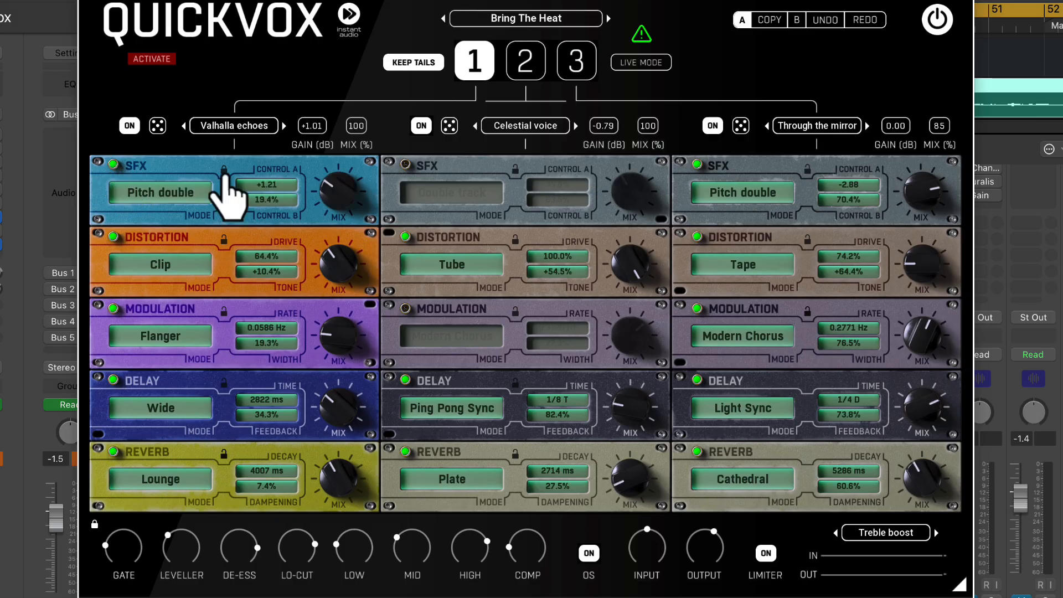
Examine the available modes of rack 1's SFX, Distortion, Modulation and Delay modules without changing any of them
left_click(197, 192)
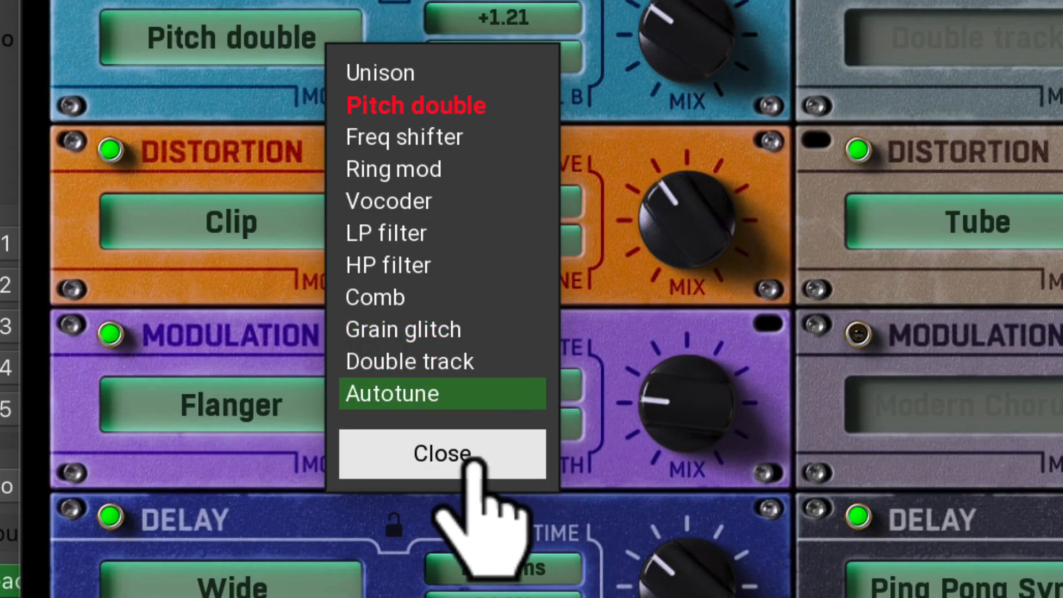
left_click(484, 457)
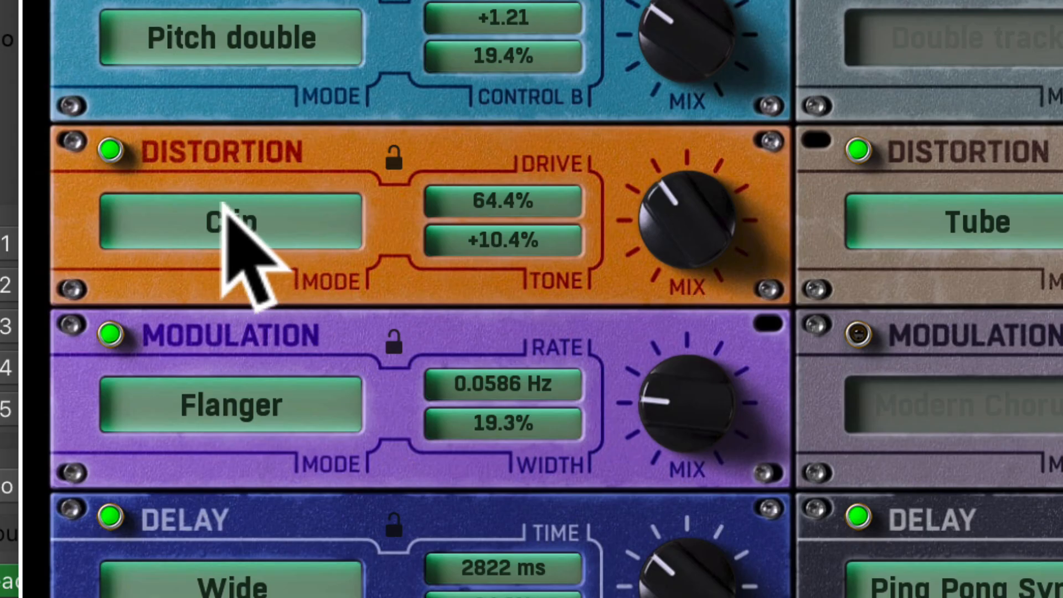
left_click(294, 226)
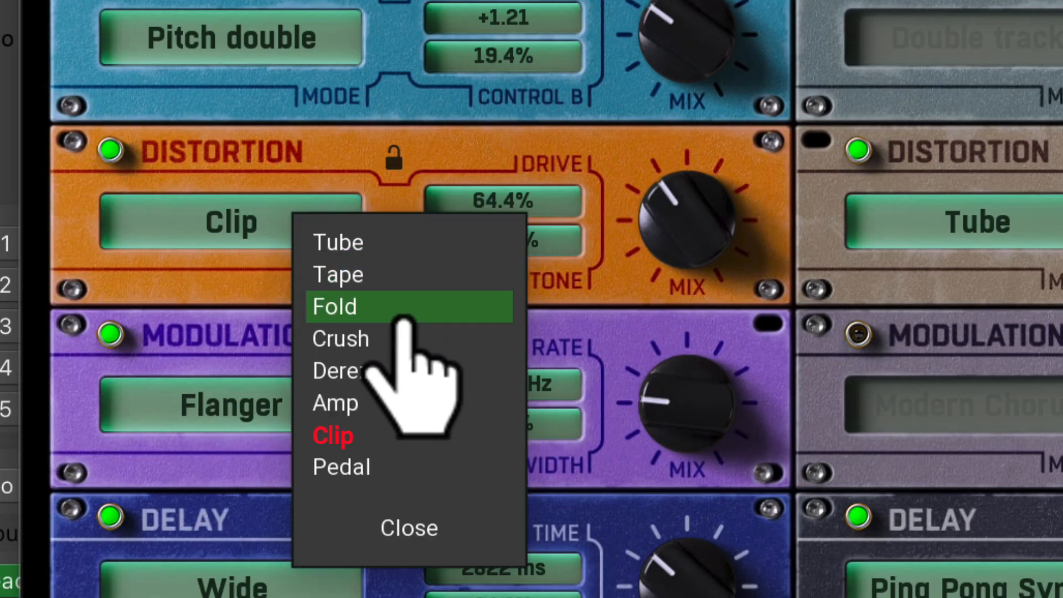
left_click(249, 137)
left_click(327, 395)
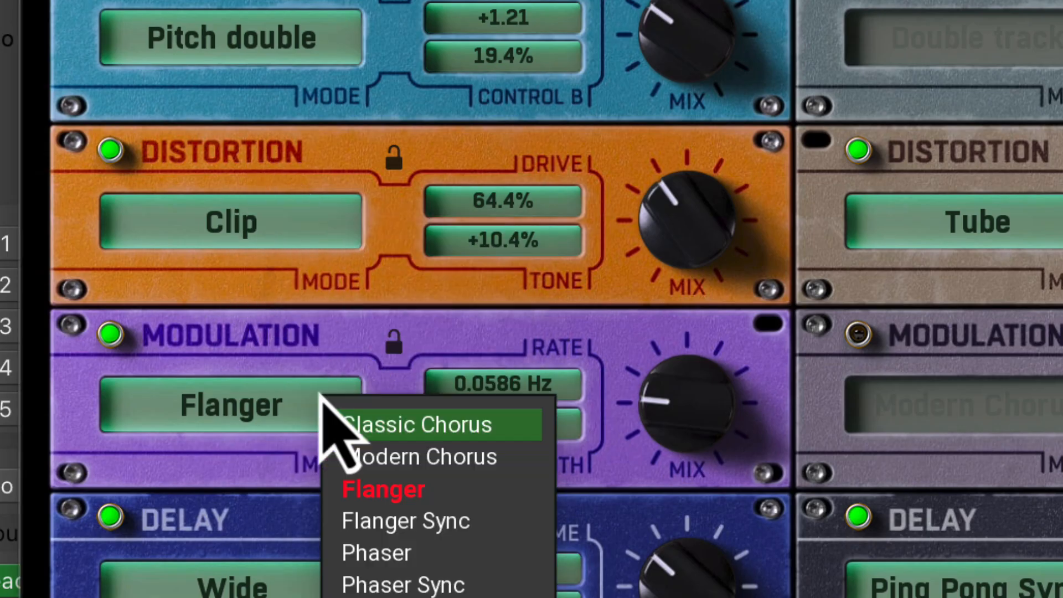
left_click(301, 346)
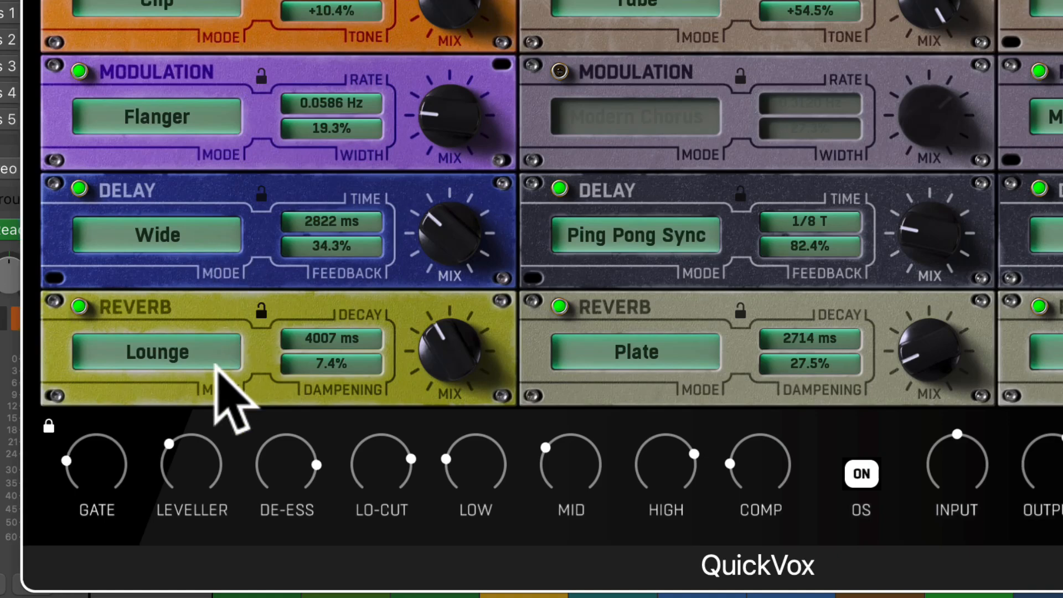
left_click(209, 238)
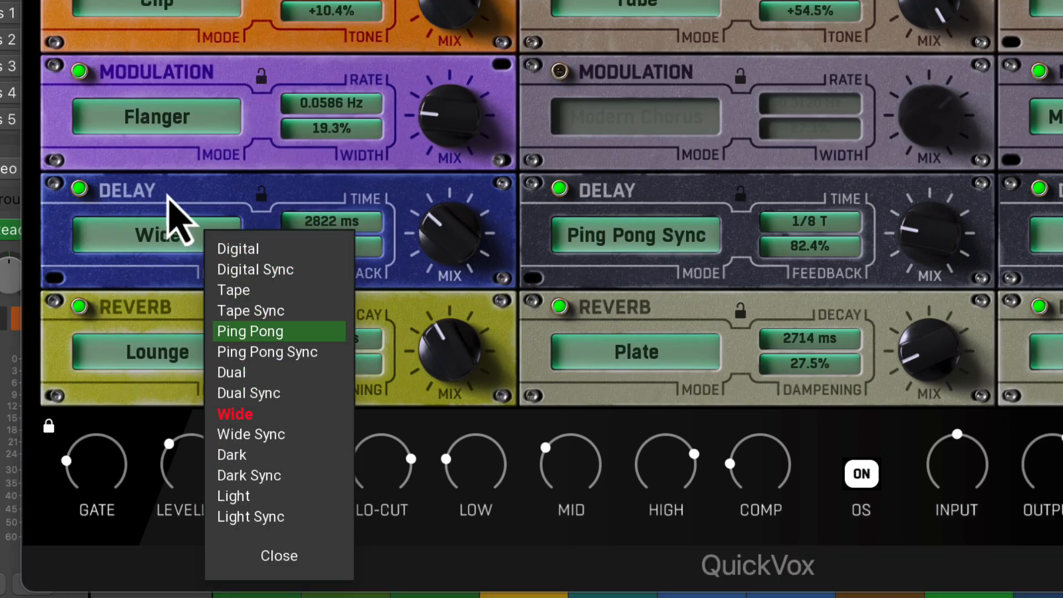
left_click(178, 215)
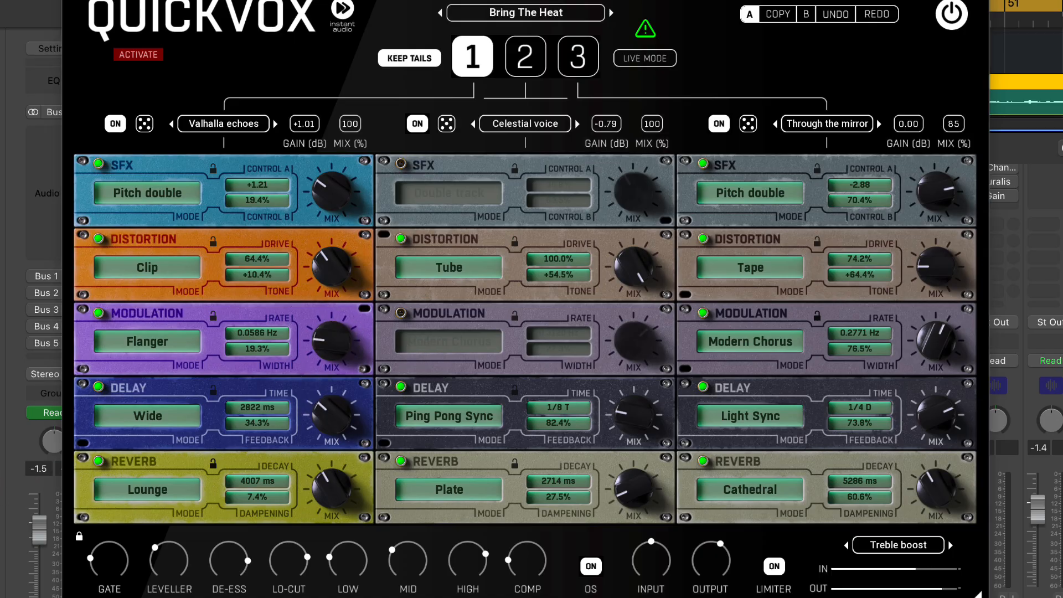
Audition the racks on the vocal by switching the active one to 2, 3, 2, 1 and finally 2
left_click(530, 69)
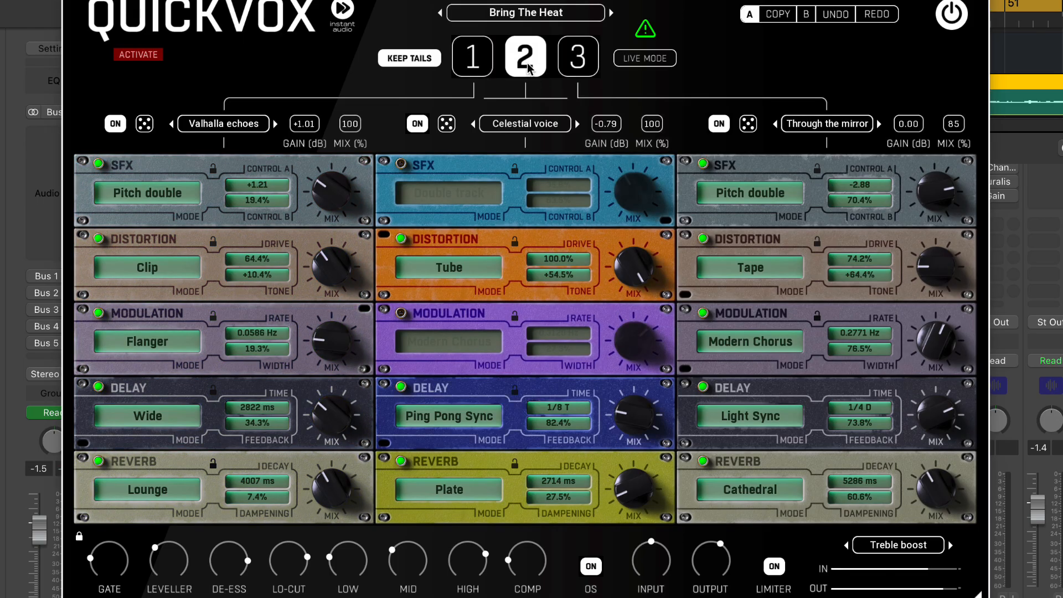
left_click(590, 65)
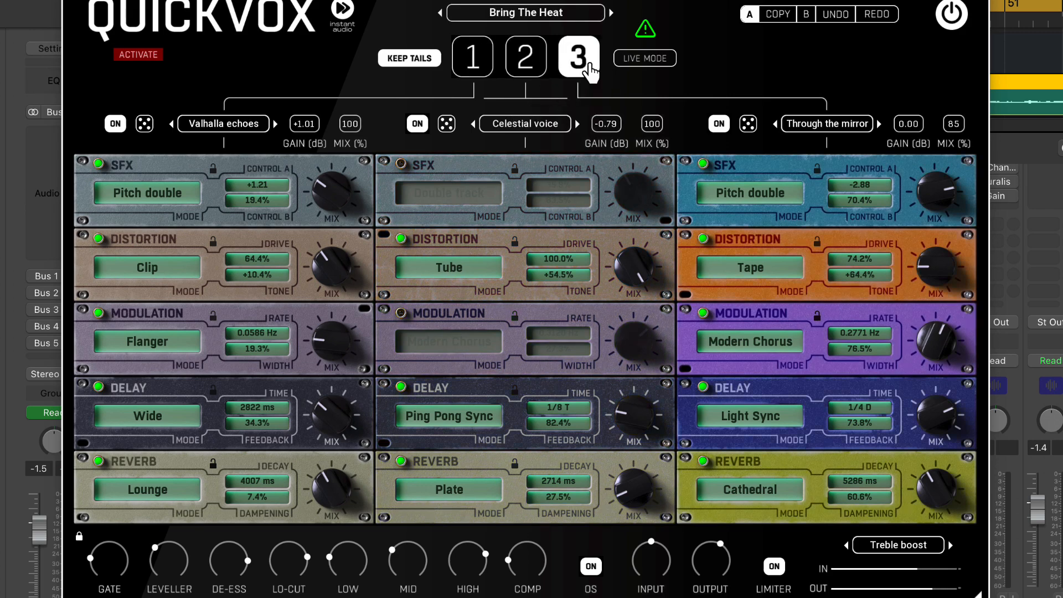
left_click(535, 72)
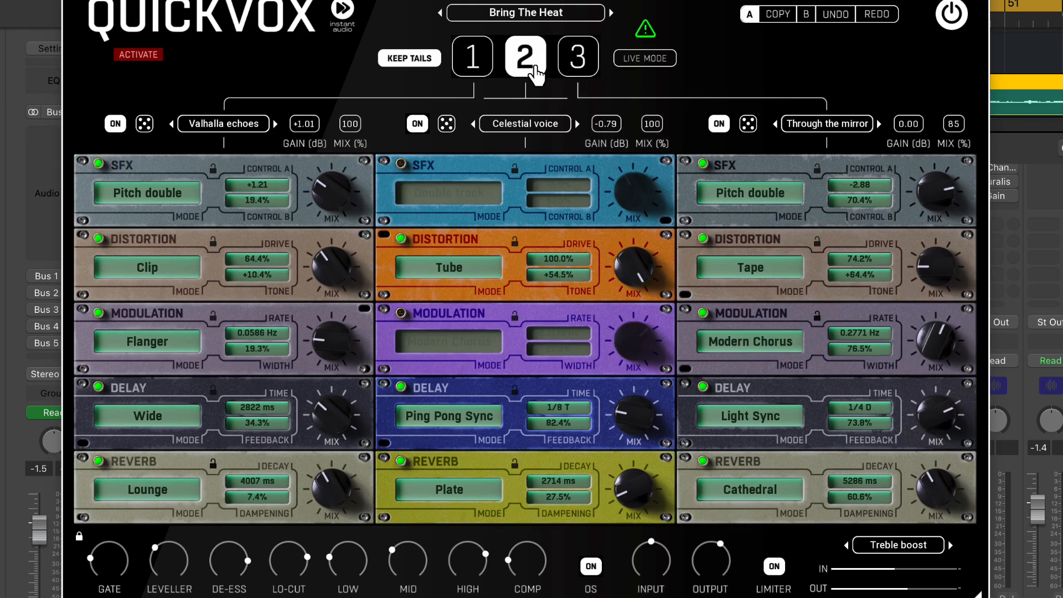
left_click(476, 69)
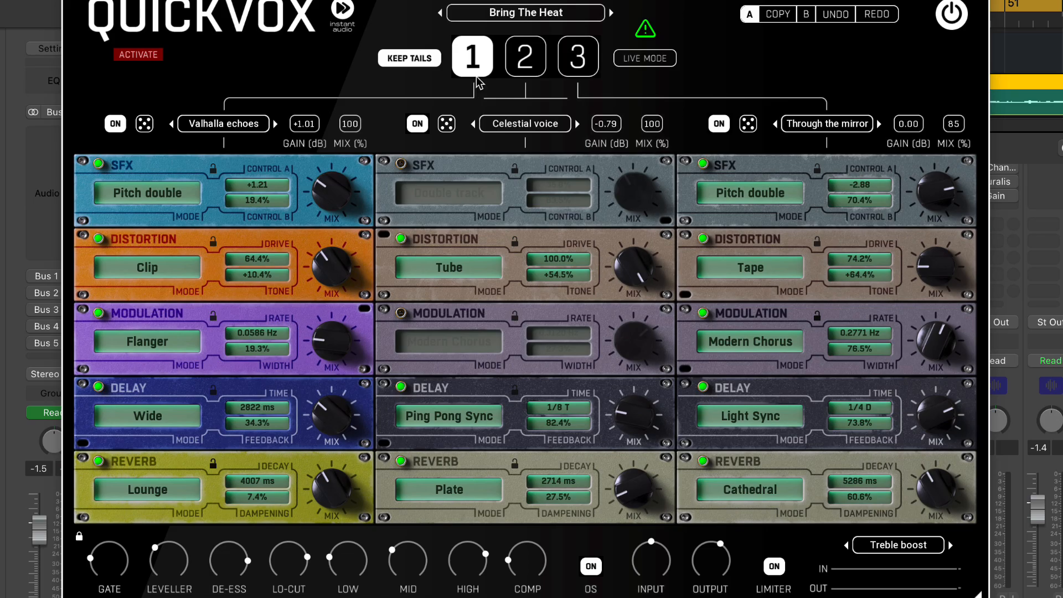
left_click(525, 61)
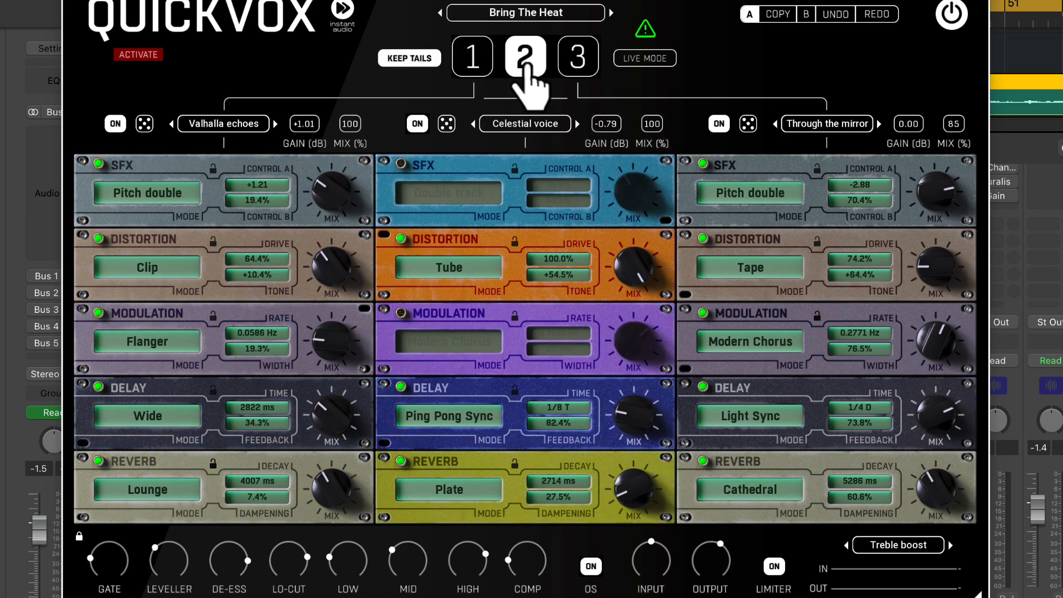
Activate rack 1 and load the Aggressiv preset for the mix section
left_click(469, 61)
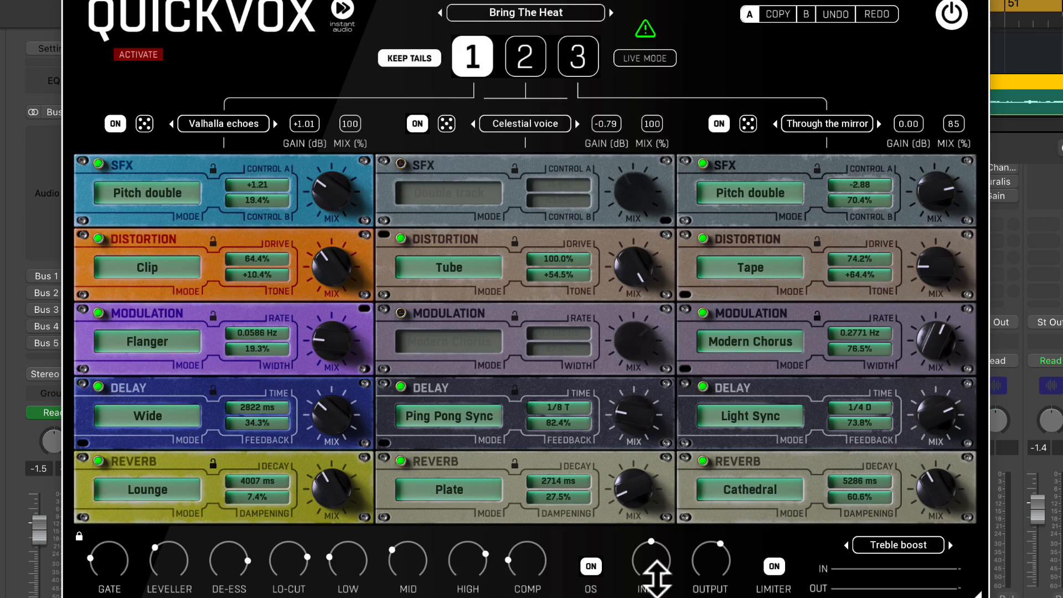
left_click(902, 545)
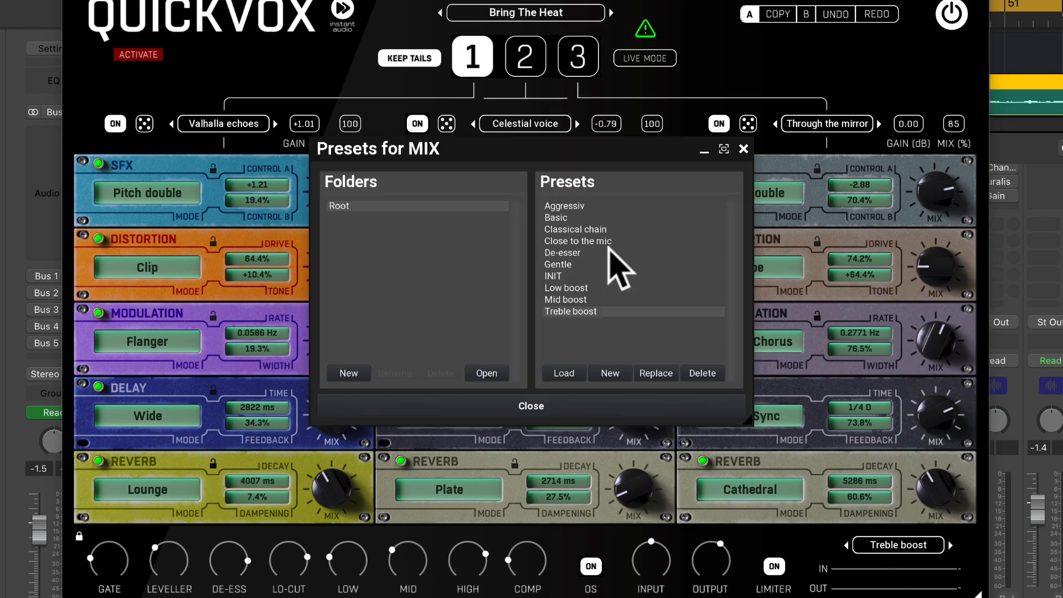
left_click(583, 206)
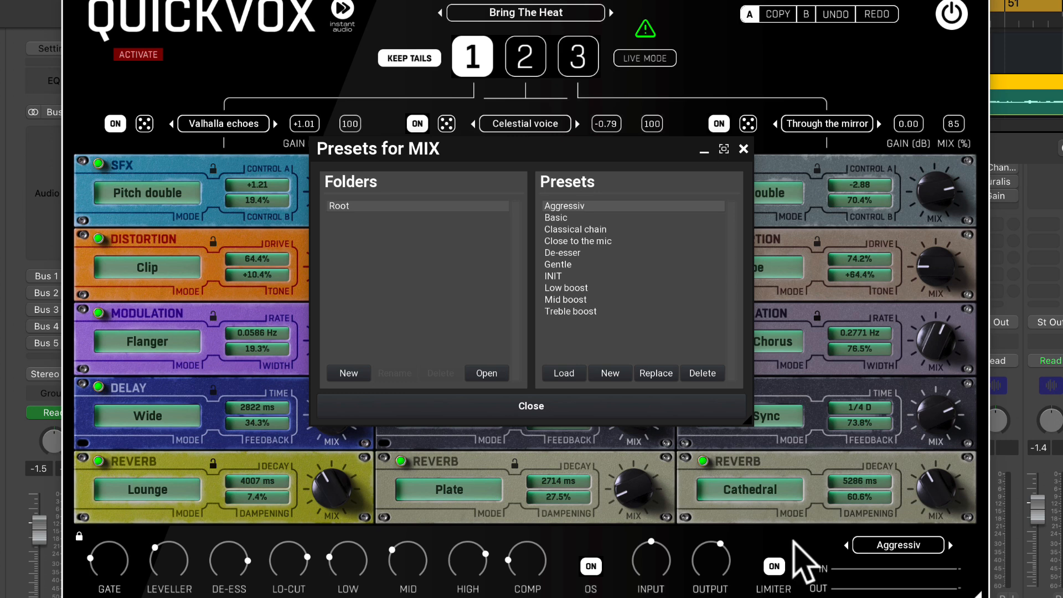
left_click(554, 415)
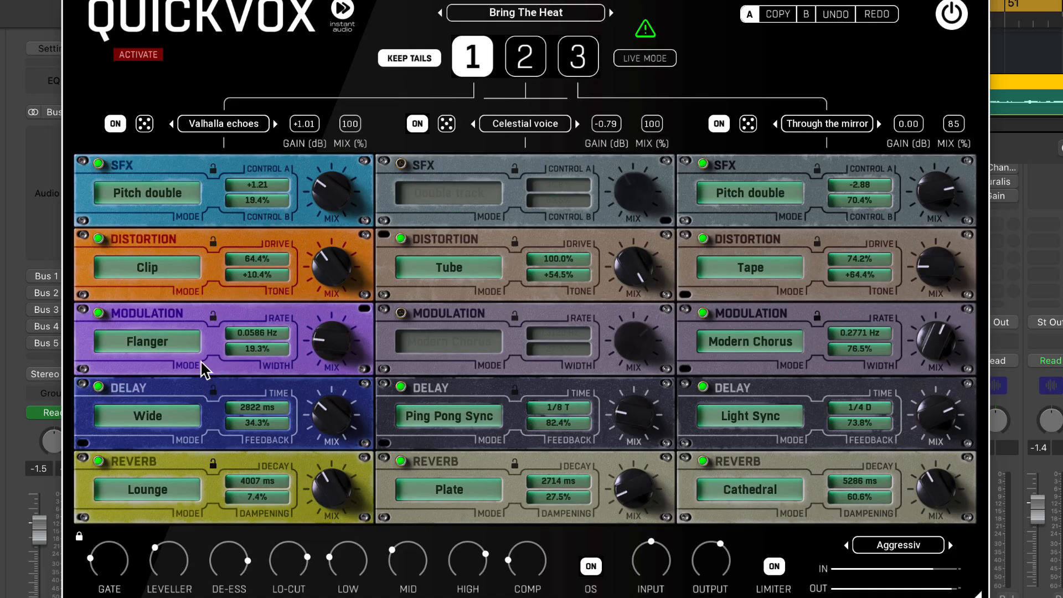
Switch off rack 1's SFX, Distortion, Modulation, Delay and Reverb modules, leaving the SFX mode on Pitch double
left_click(176, 198)
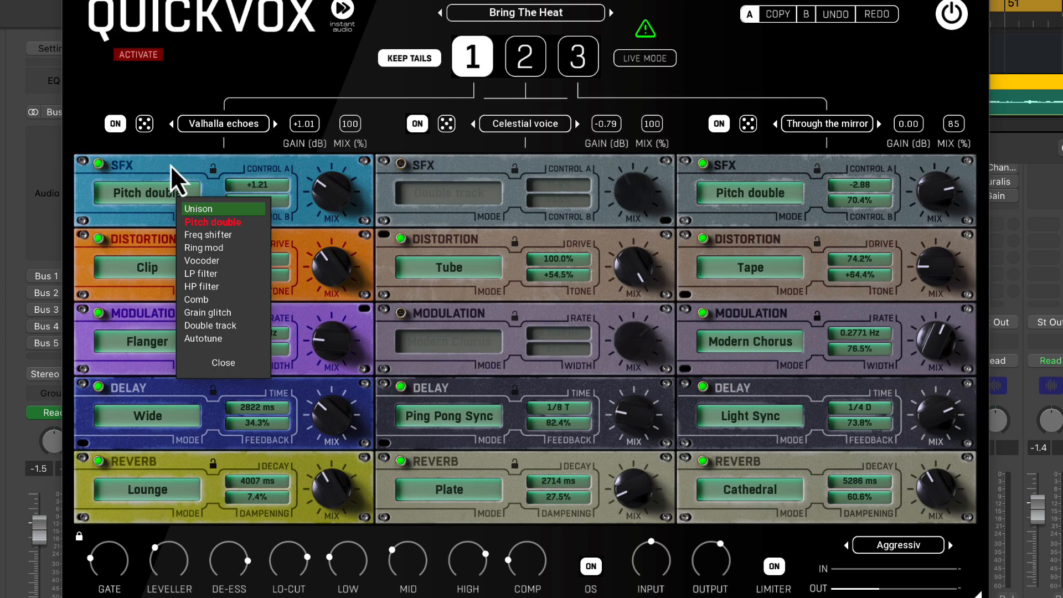
left_click(99, 163)
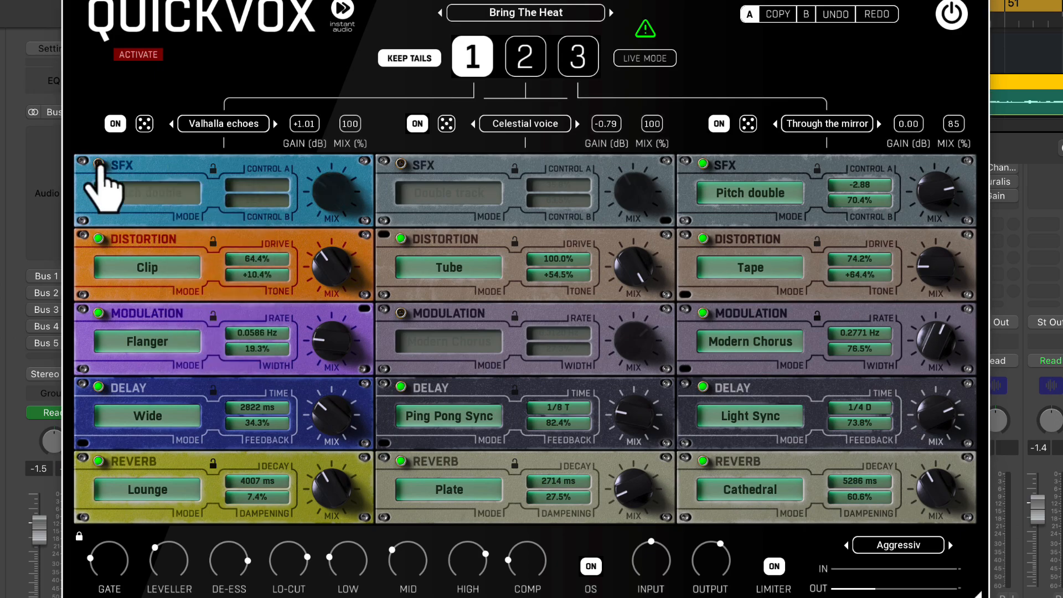
left_click(99, 238)
left_click(99, 312)
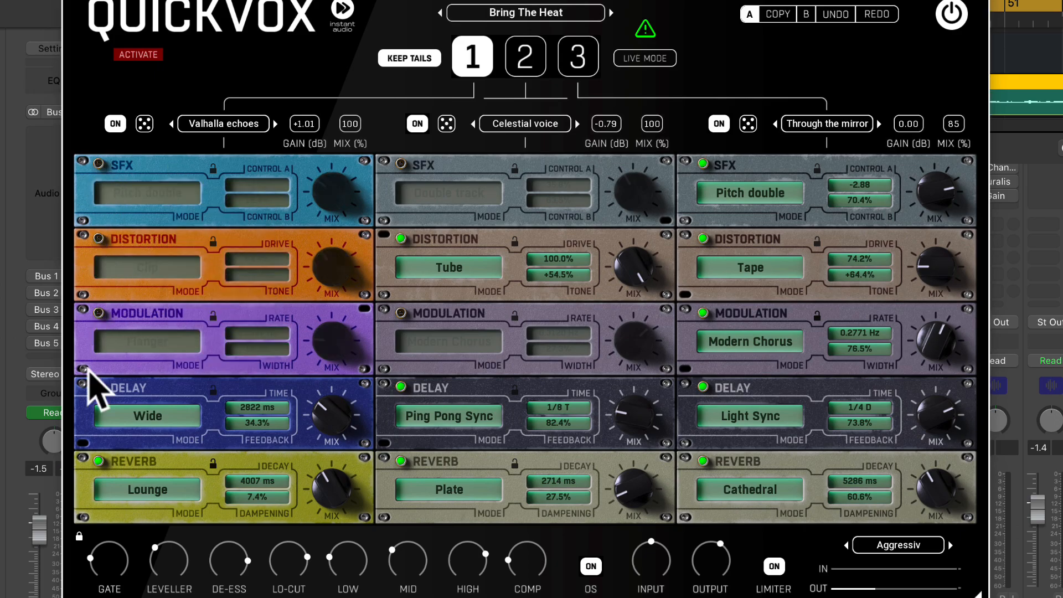
left_click(98, 385)
left_click(98, 460)
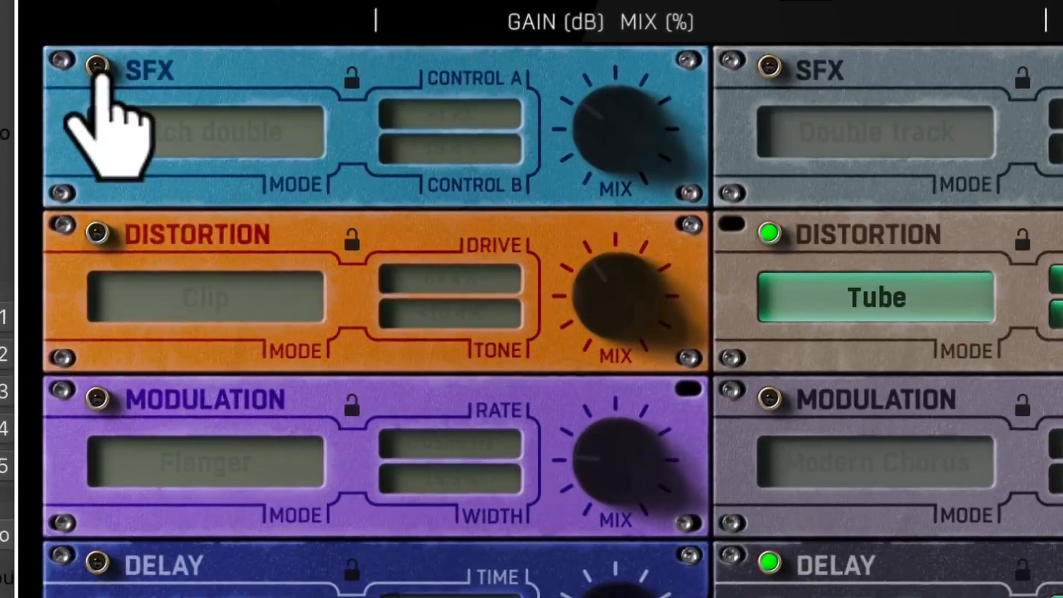
Enable rack 1's SFX module, set Control A to -12.00 and Control B to 100.0%, and settle its mix at a low level
left_click(97, 66)
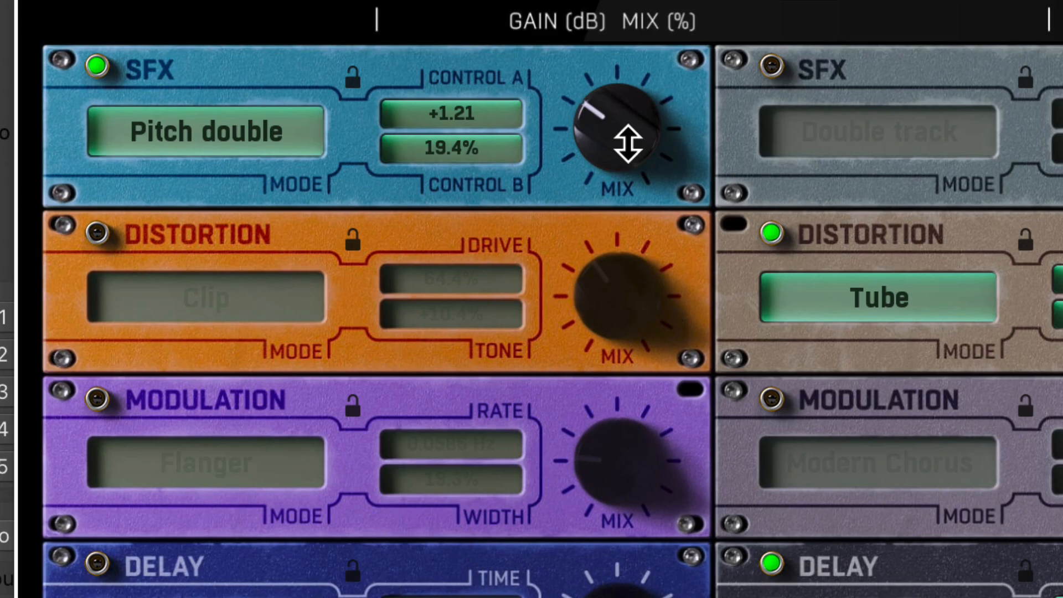
mouse_move(628, 144)
left_mouse_down()
mouse_move(628, 88)
mouse_move(629, 135)
left_mouse_up()
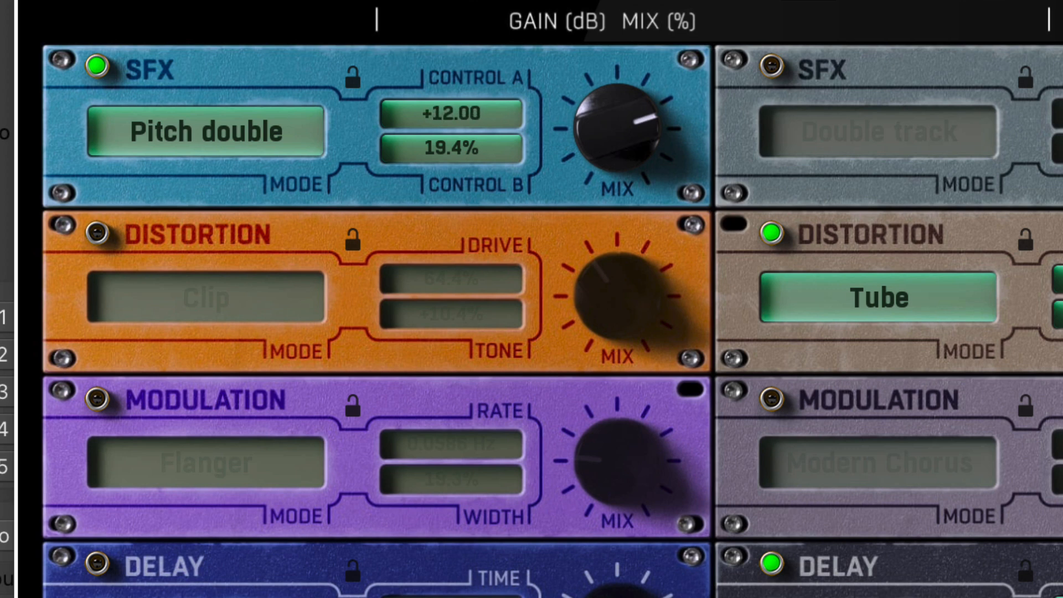
left_click_drag(571, 149, 572, 184)
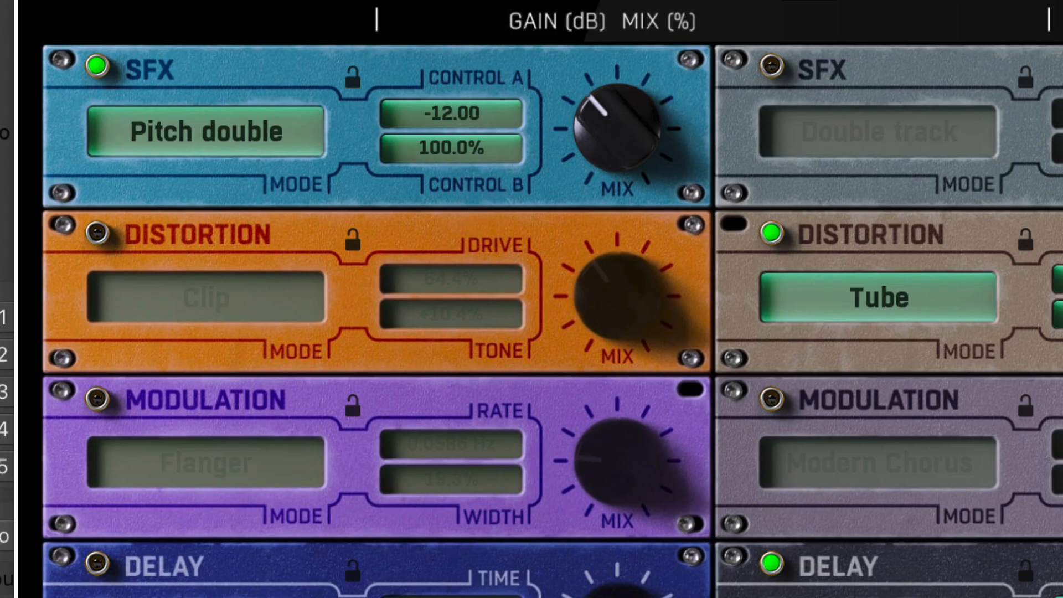
left_click_drag(610, 133, 609, 147)
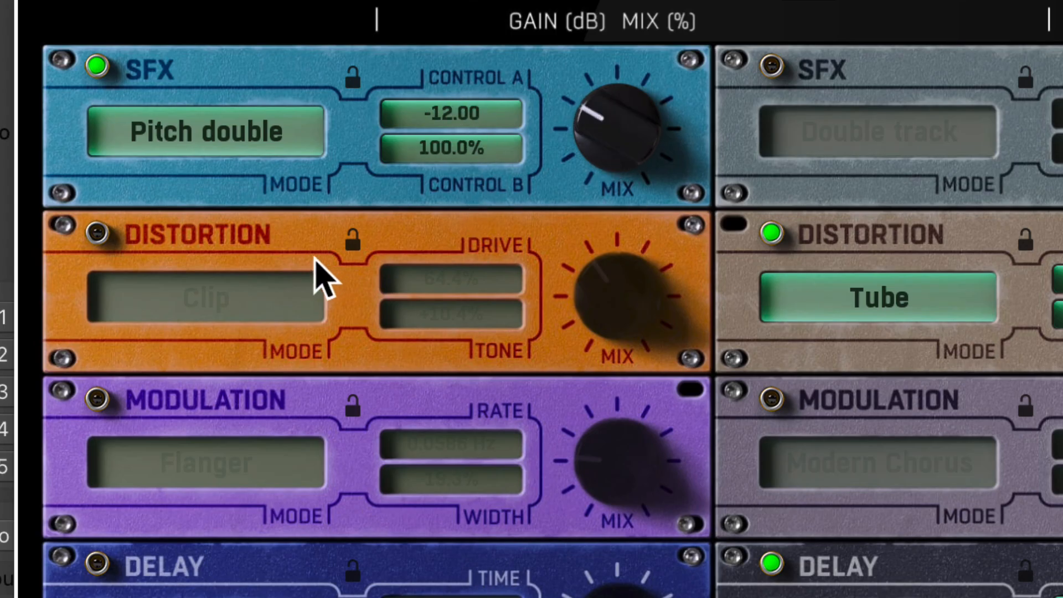
Enable rack 1's Distortion module in Crush mode with Drive at 8.8% and a low mix
left_click(97, 232)
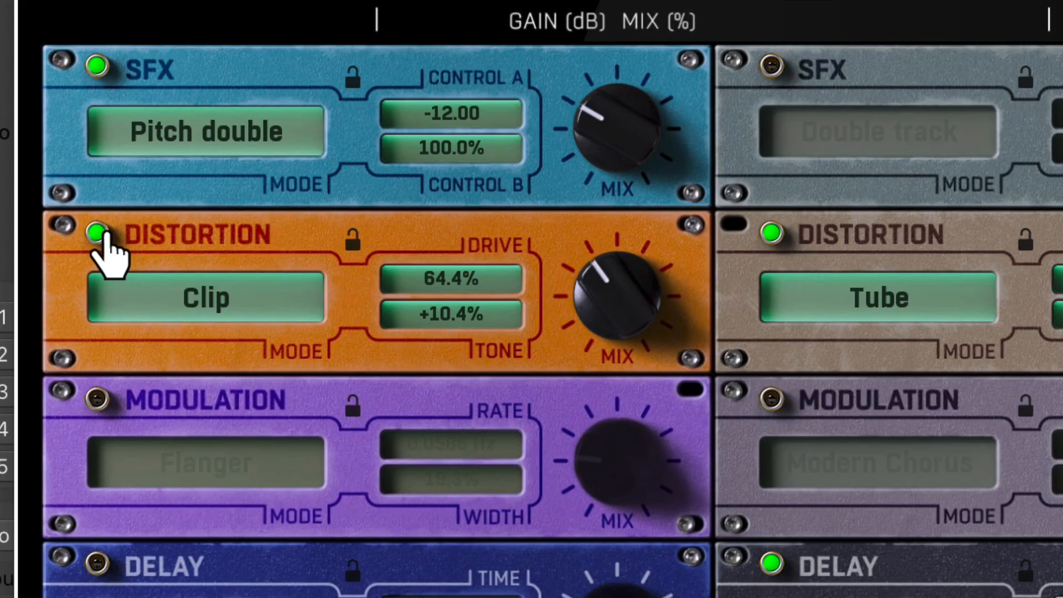
mouse_move(610, 309)
left_mouse_down()
mouse_move(609, 285)
mouse_move(610, 300)
left_mouse_up()
left_click(291, 316)
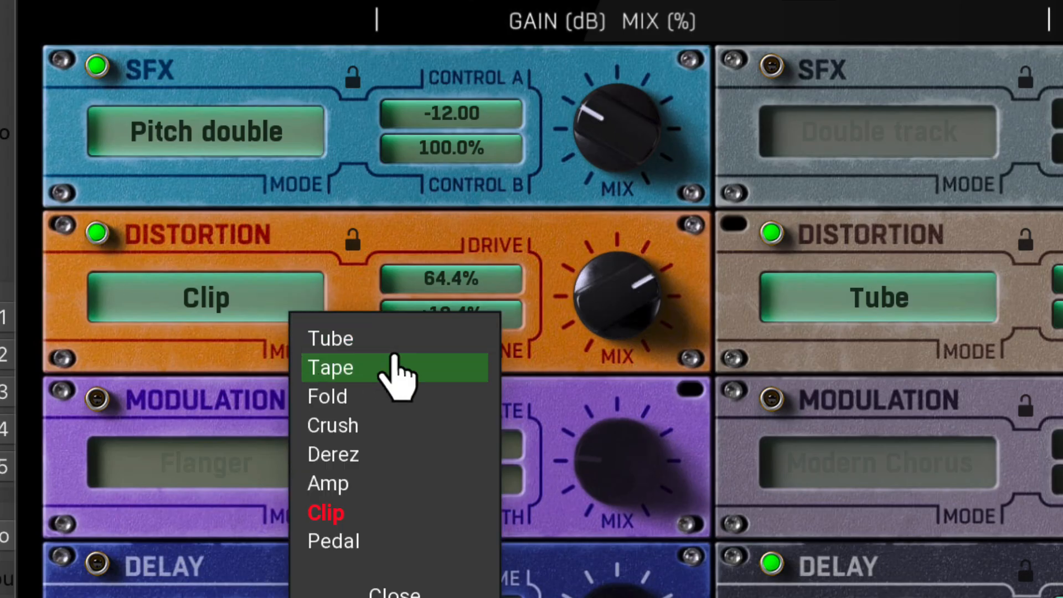
left_click(406, 426)
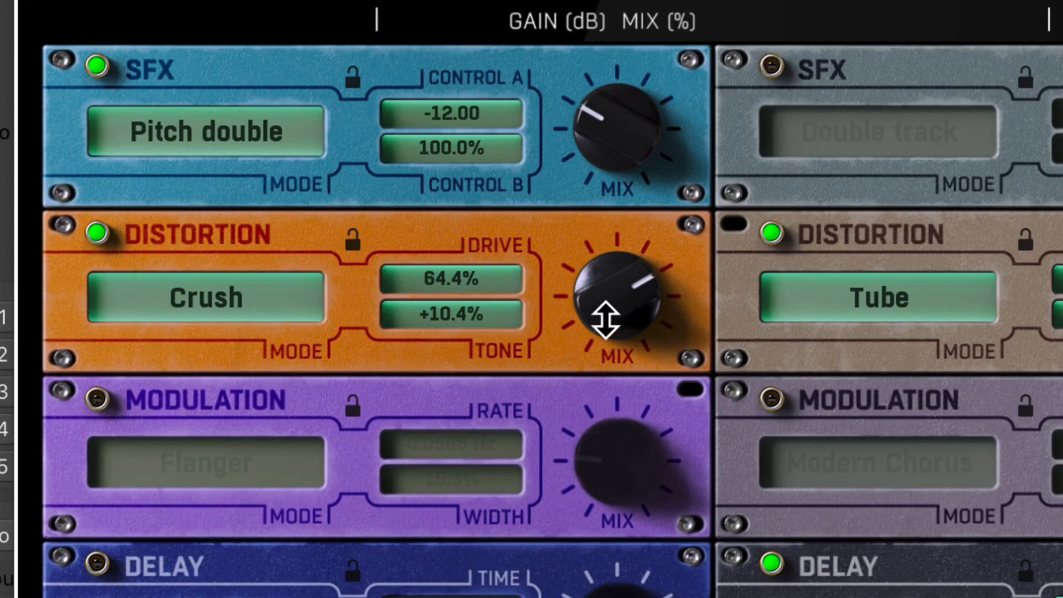
left_click_drag(605, 319, 605, 310)
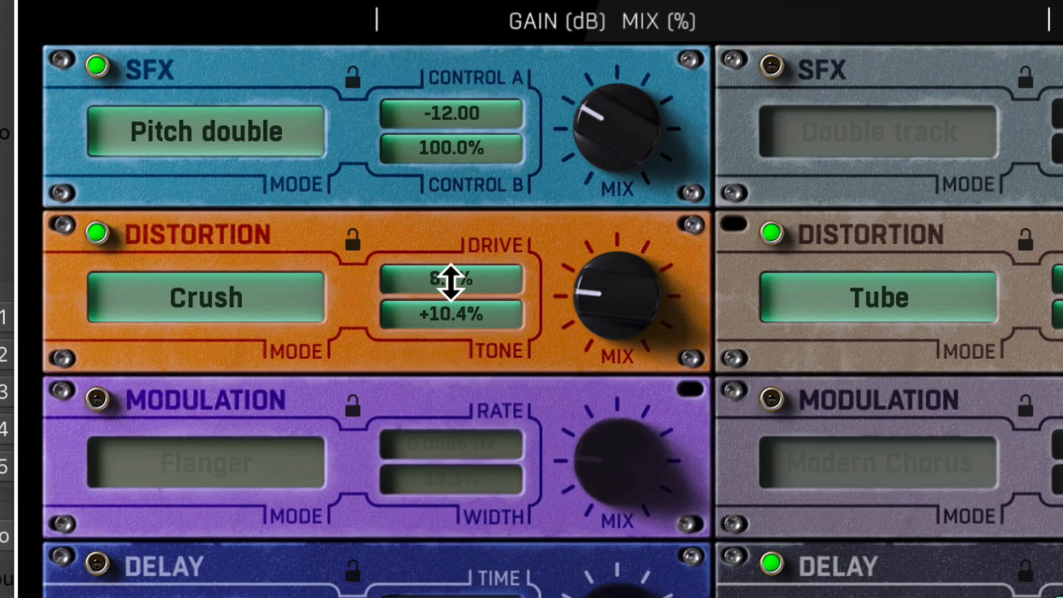
Enable rack 1's Modulation module in Modern Chorus mode, with rate 0.1528 Hz, width 6.5% and a slightly raised mix
left_click(98, 399)
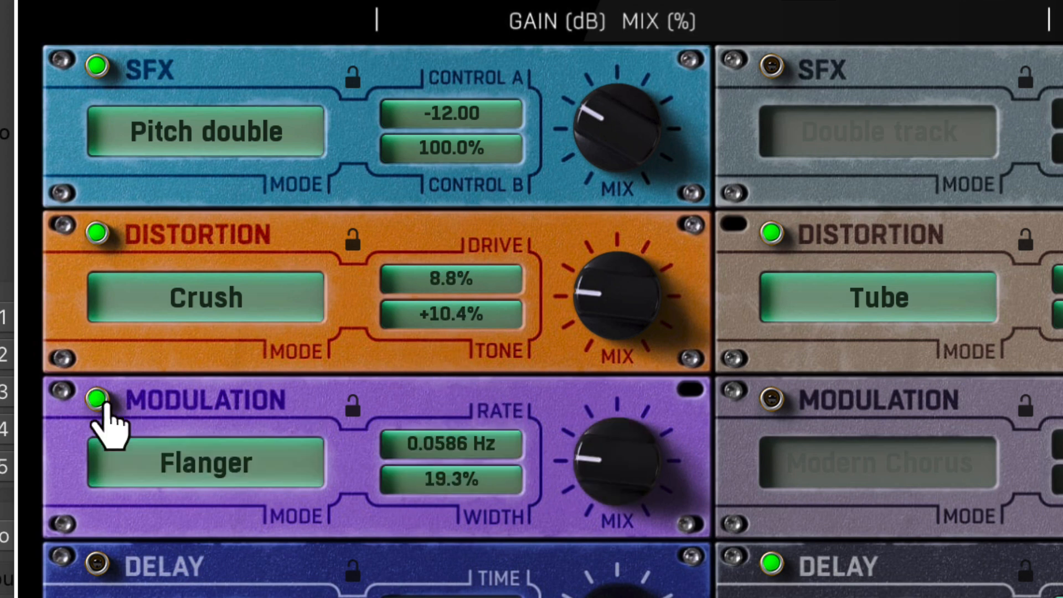
left_click(260, 462)
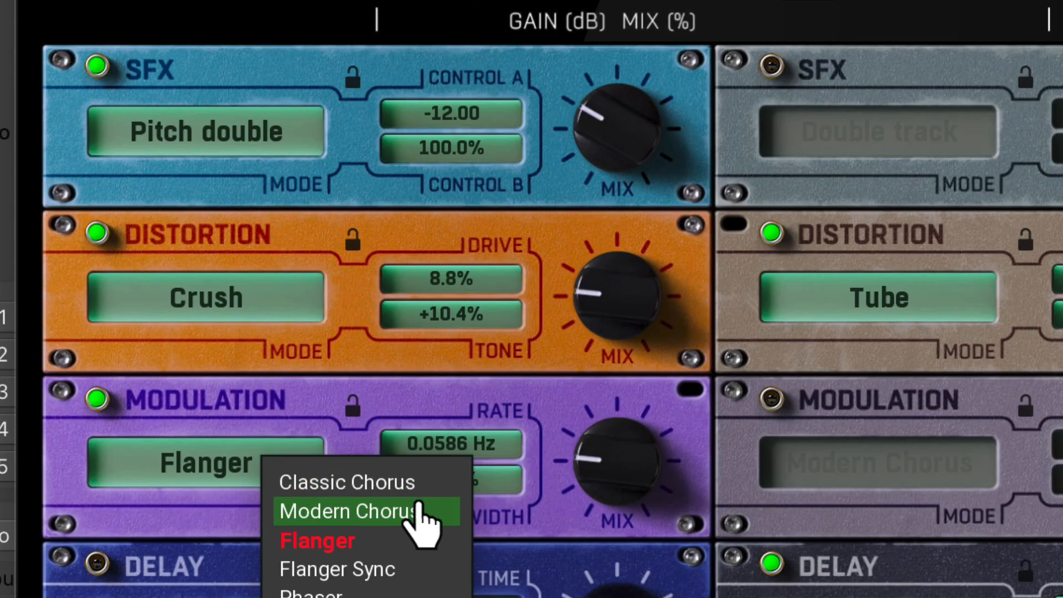
left_click(419, 512)
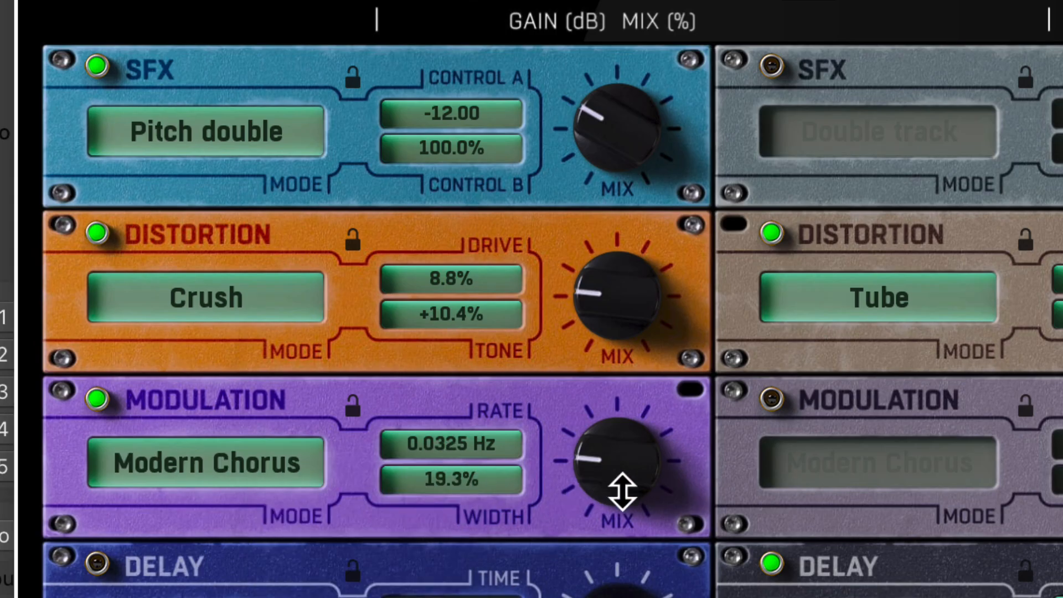
mouse_move(619, 493)
left_mouse_down()
mouse_move(619, 422)
mouse_move(612, 491)
left_mouse_up()
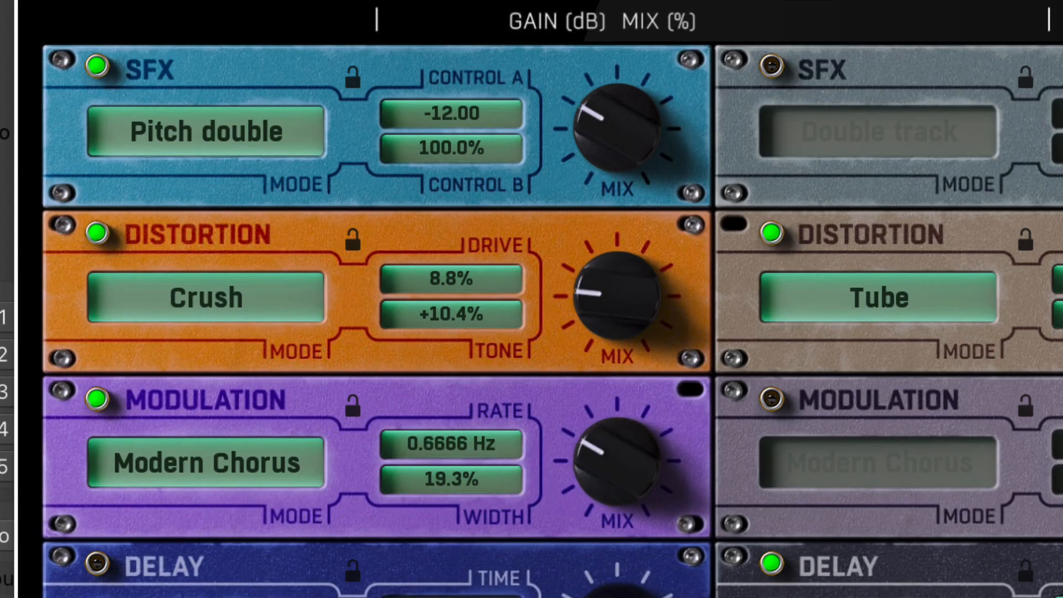
left_click_drag(451, 444, 451, 465)
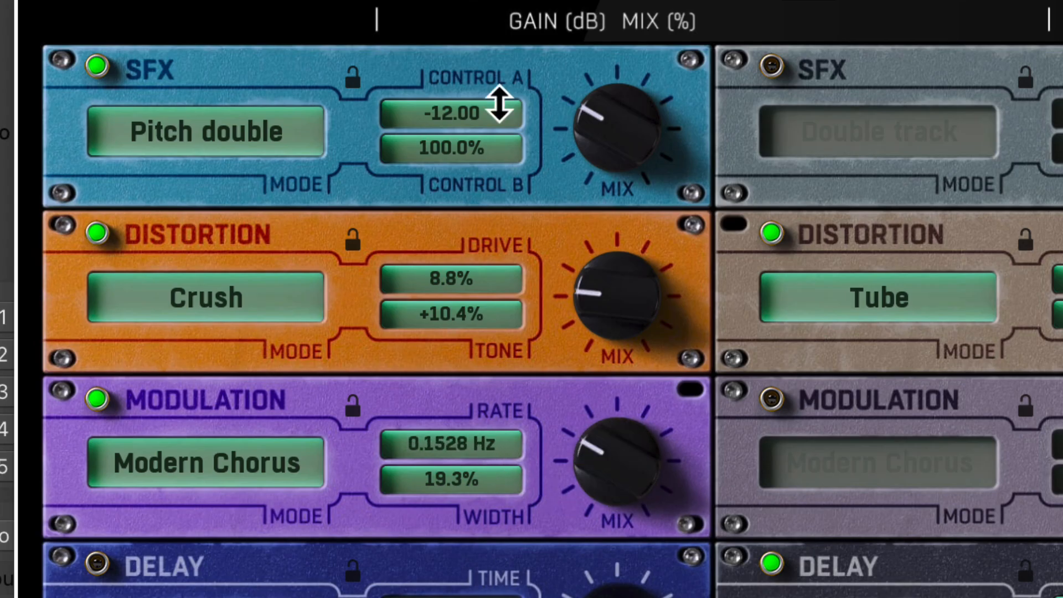
Audition the Tremolo Sync mode in rack 1's Modulation module with a higher mix, and switch the module off
left_click(299, 482)
left_click(365, 597)
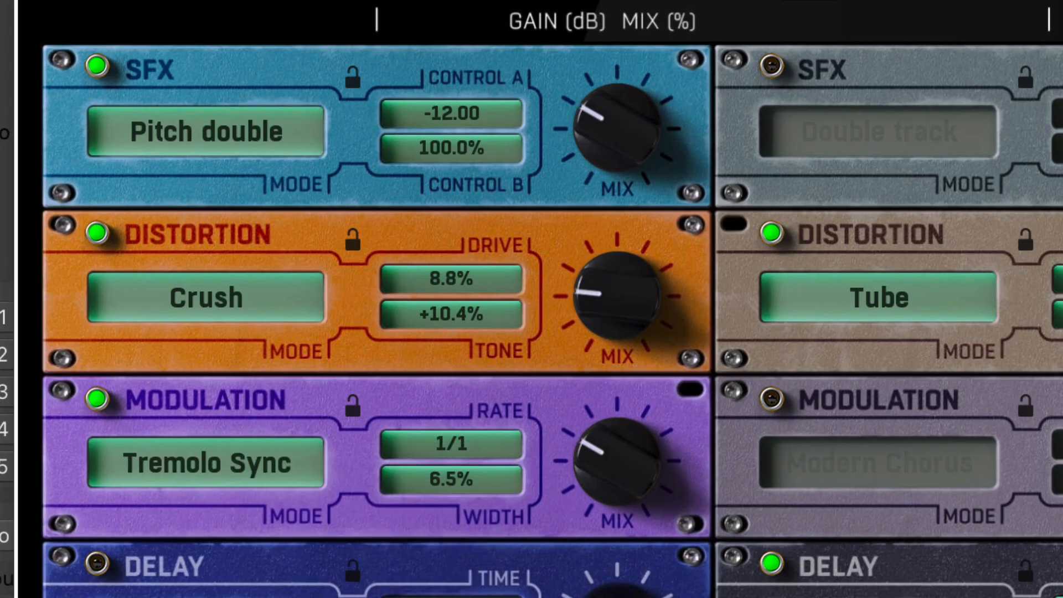
mouse_move(600, 491)
left_mouse_down()
mouse_move(600, 434)
mouse_move(600, 508)
left_mouse_up()
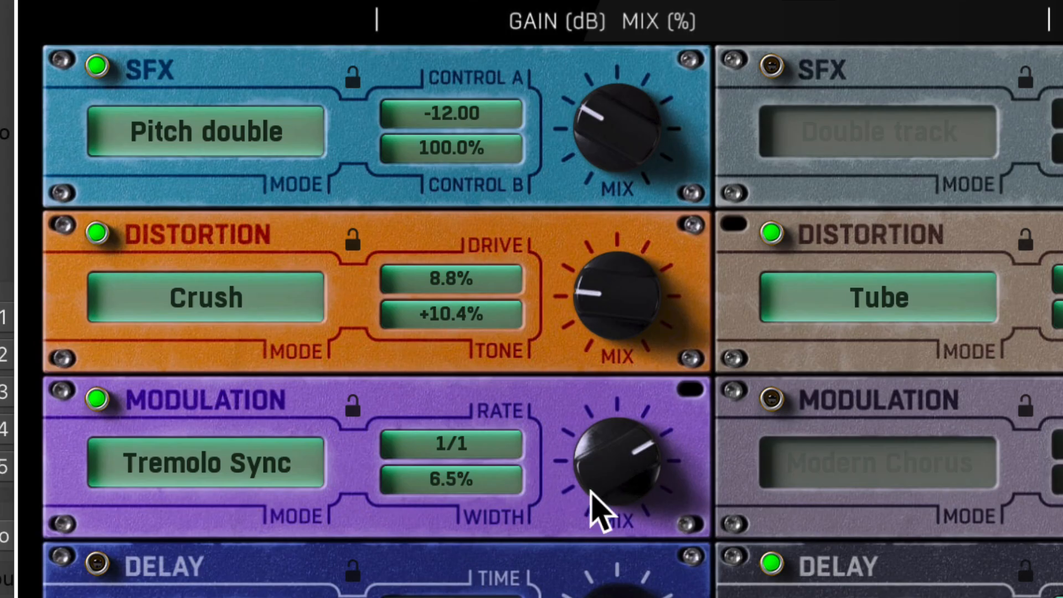
left_click(244, 475)
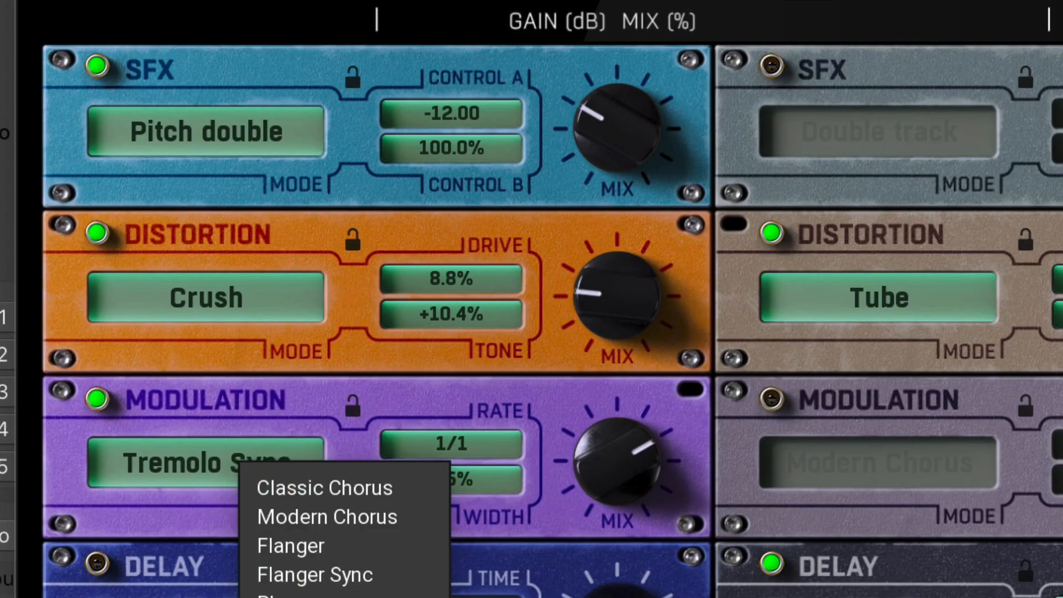
left_click(97, 399)
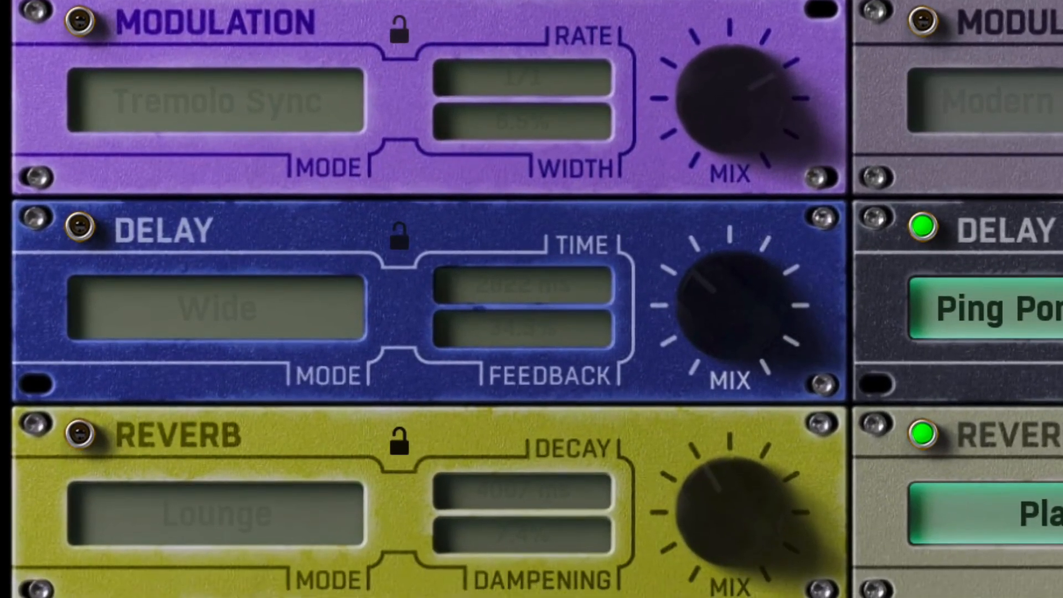
Enable rack 1's Delay module in Ping Pong mode with time 85 ms and feedback 71.5%, and set its mix a little below halfway
left_click(82, 233)
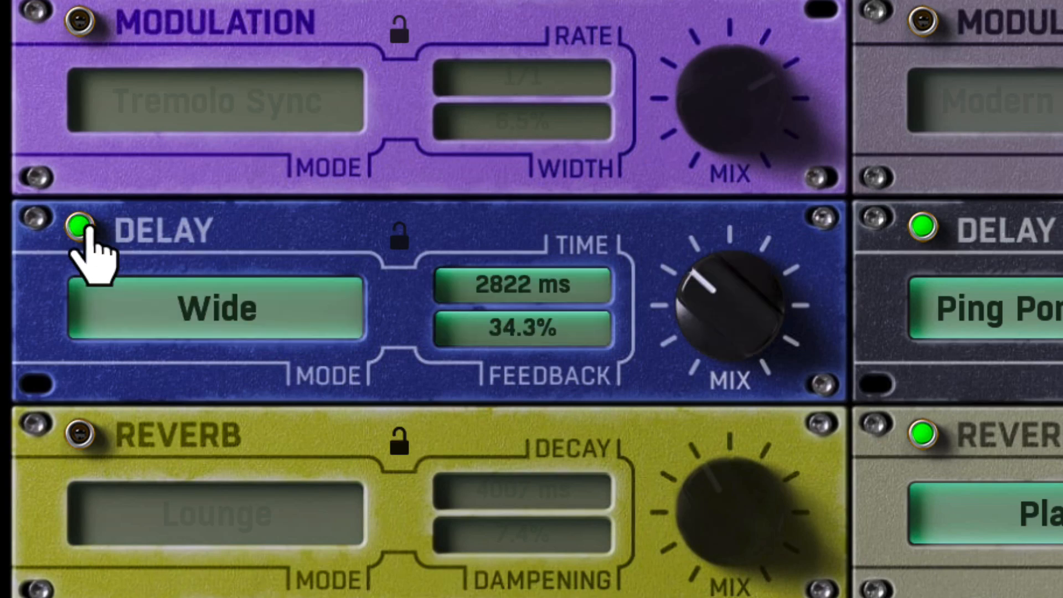
left_click(294, 328)
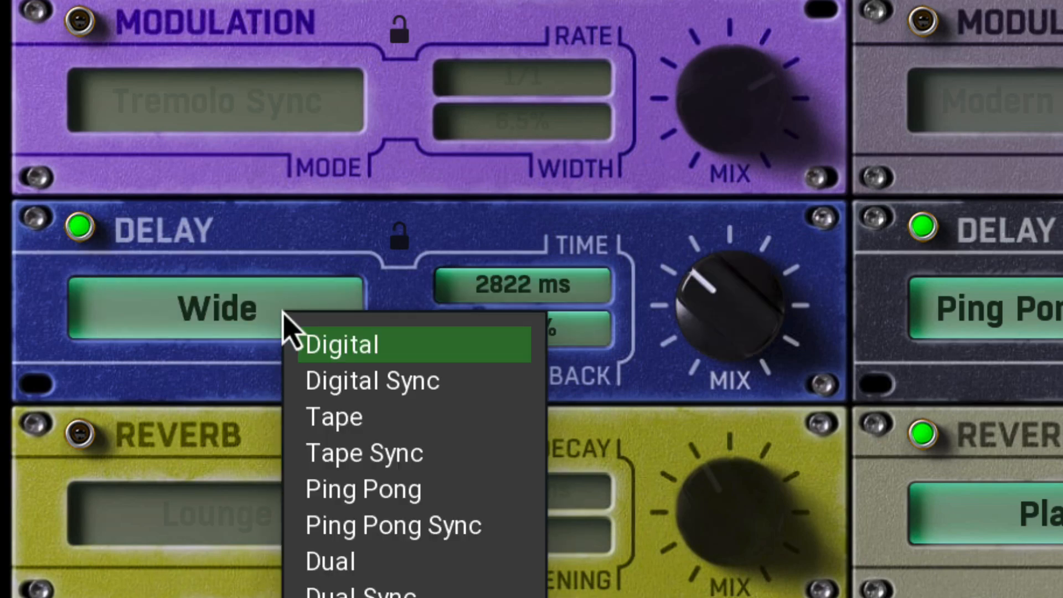
left_click(363, 489)
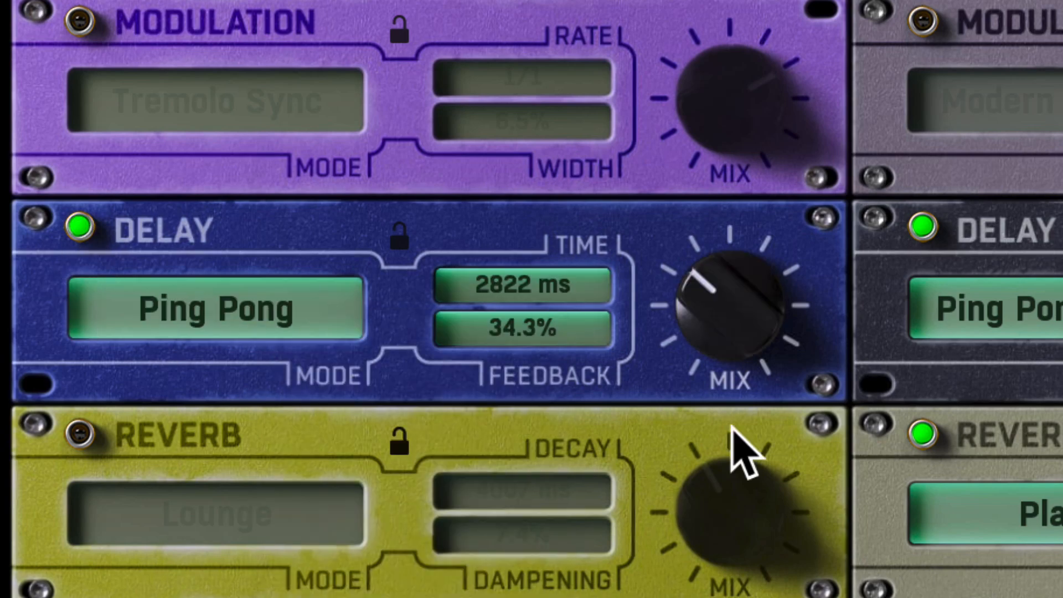
left_click_drag(748, 344, 747, 319)
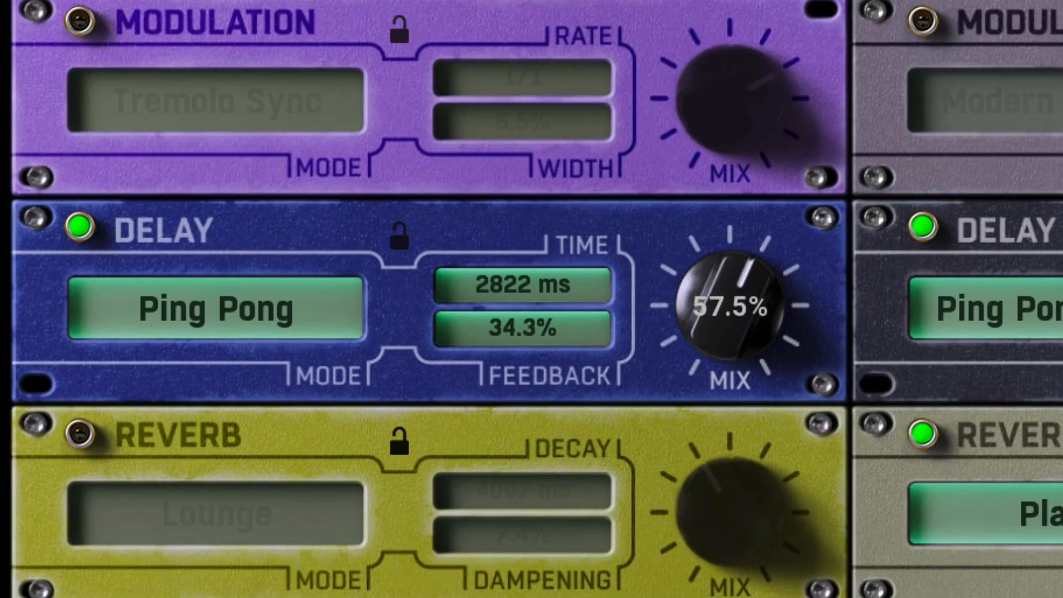
mouse_move(543, 285)
left_mouse_down()
mouse_move(543, 221)
mouse_move(543, 294)
mouse_move(538, 280)
left_mouse_up()
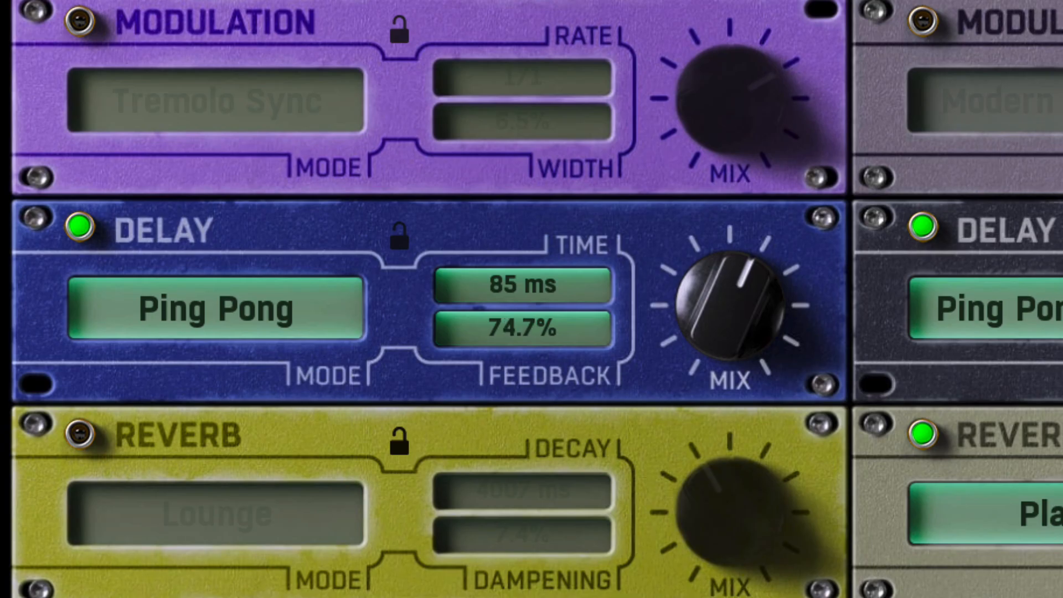
left_click_drag(557, 324, 558, 327)
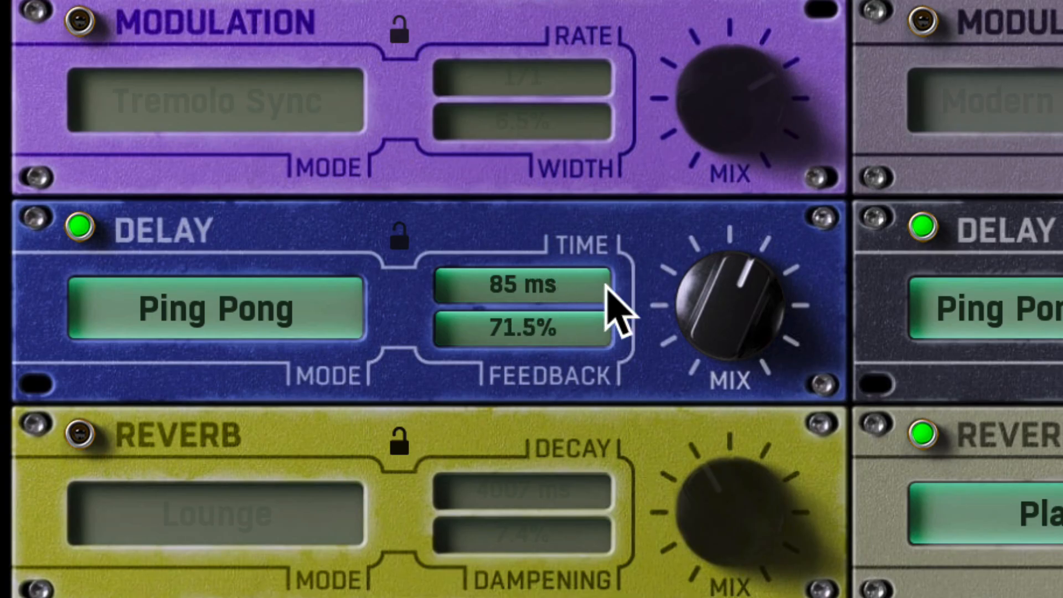
left_click_drag(703, 324, 705, 340)
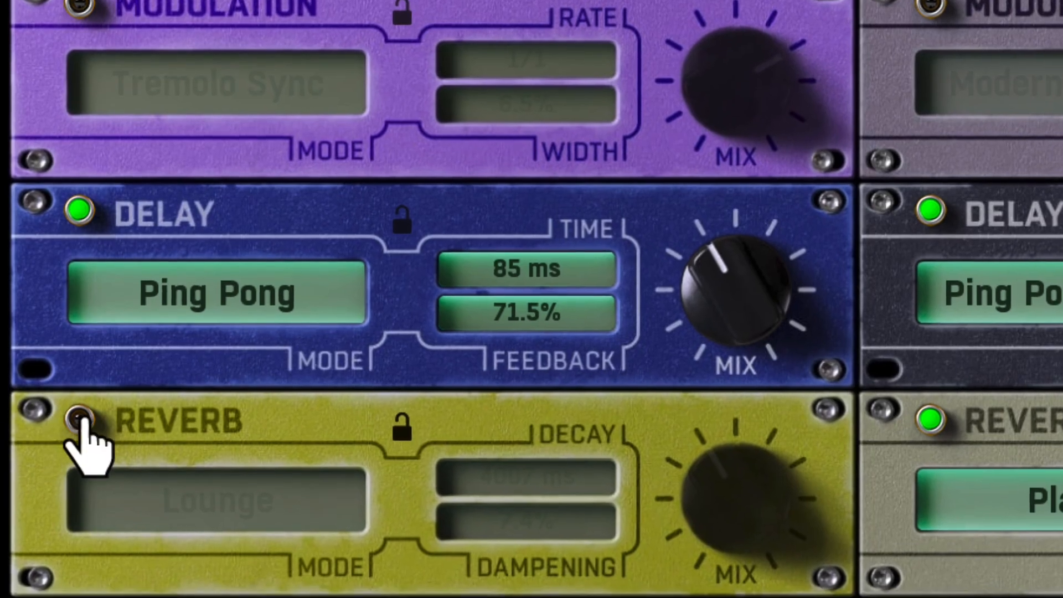
Enable rack 1's Reverb module and set its mode to Chamber
left_click(80, 434)
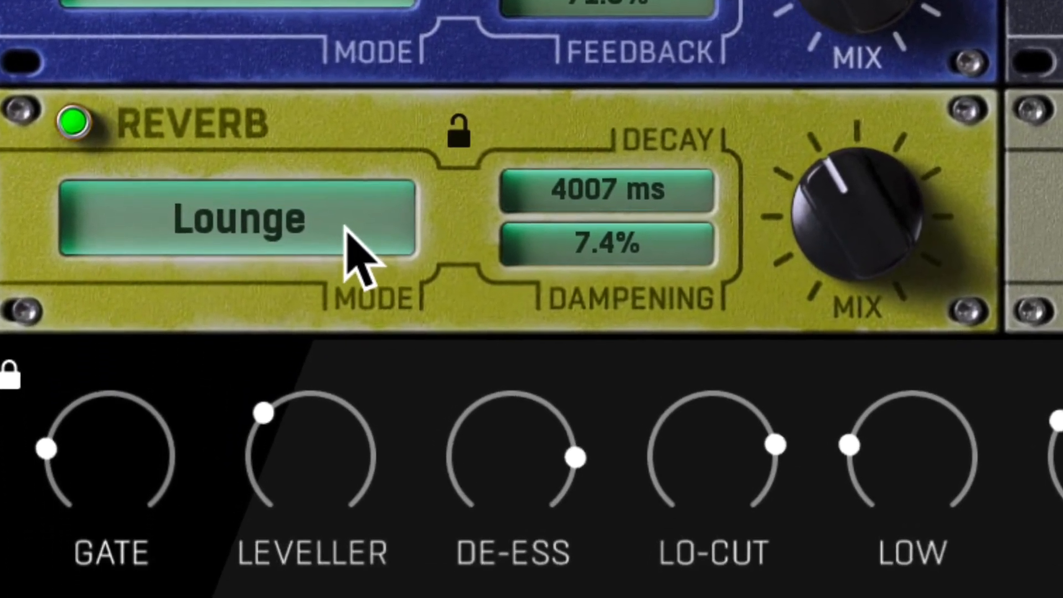
left_click(338, 342)
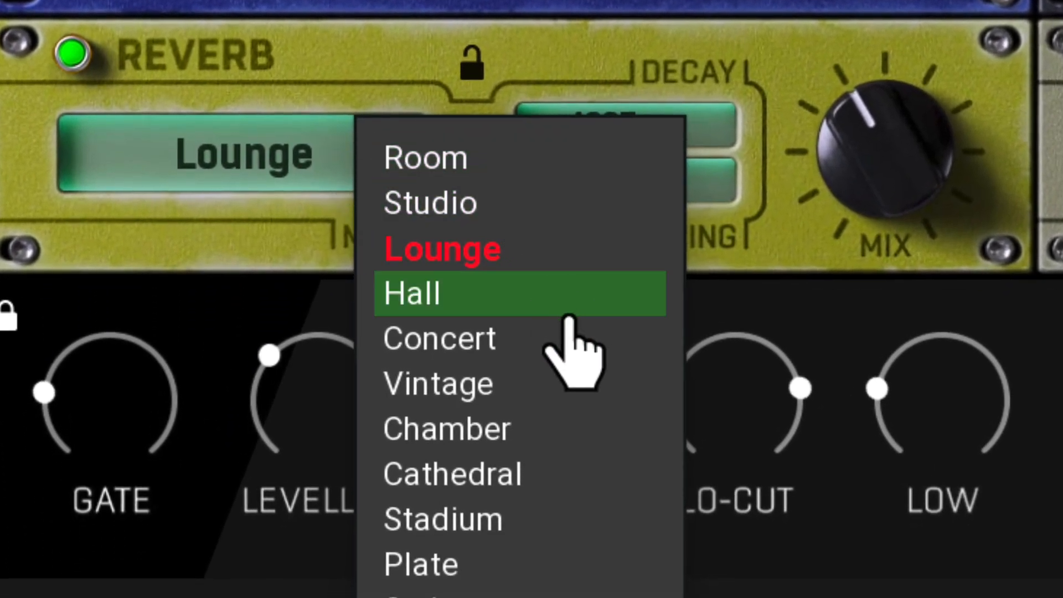
left_click(575, 420)
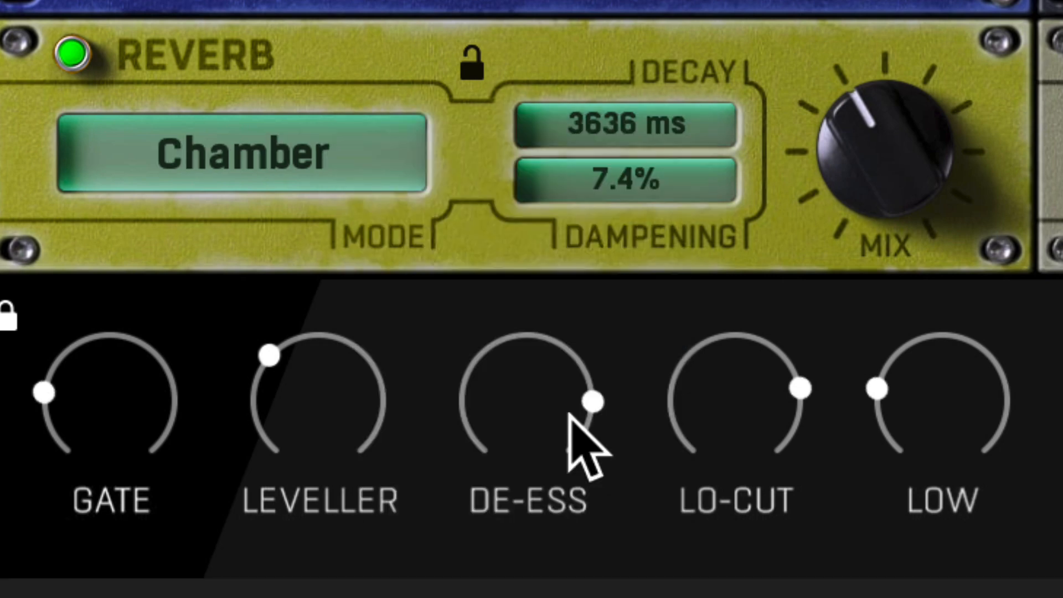
Lower the mix of rack 1's Chamber reverb to a small amount and set its decay to 640 ms
left_click_drag(883, 161, 883, 172)
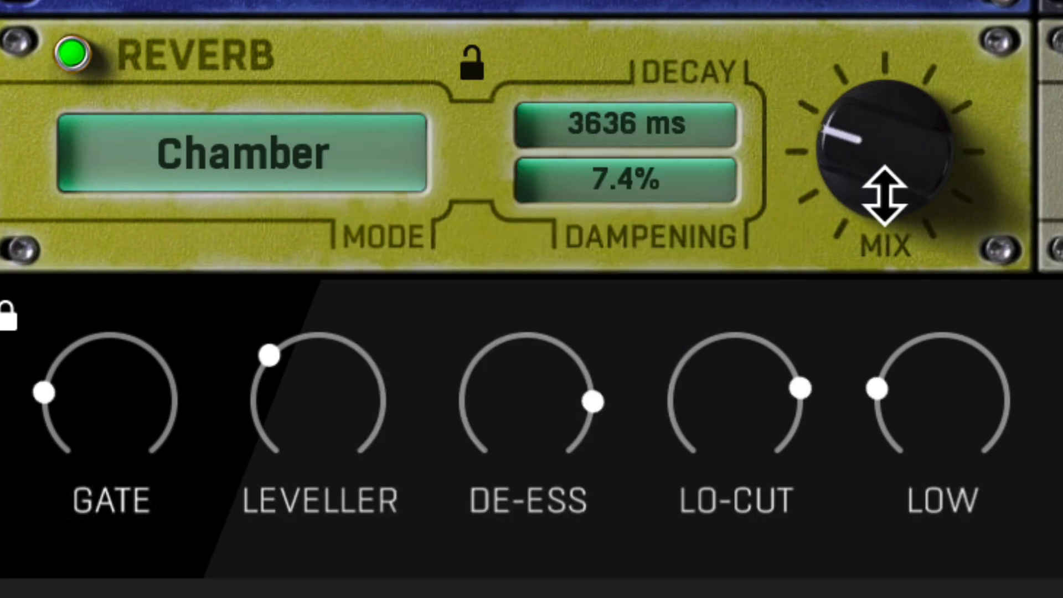
left_click_drag(884, 194, 884, 199)
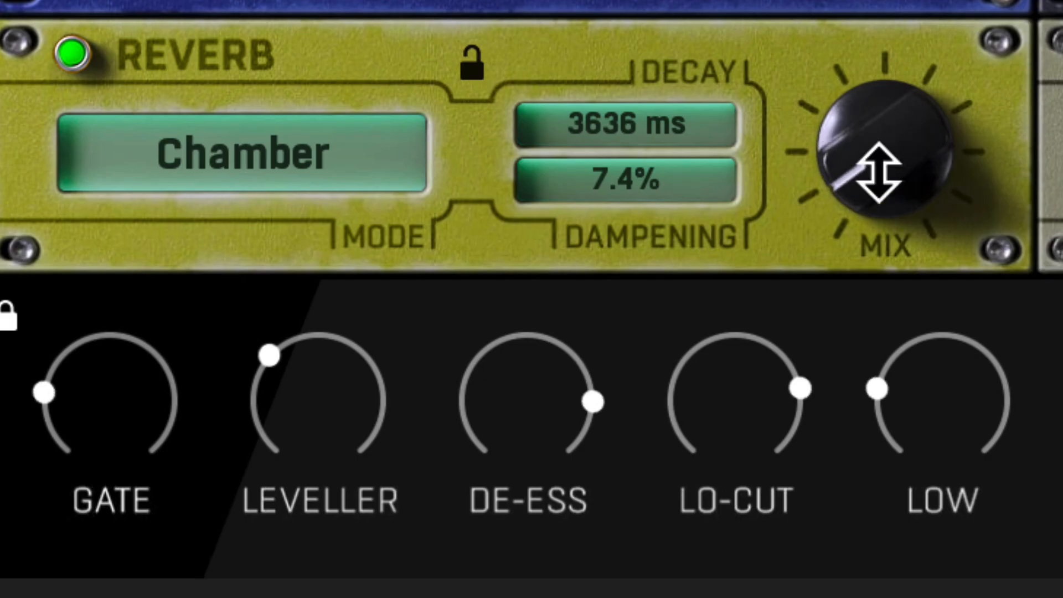
left_click_drag(662, 135, 657, 140)
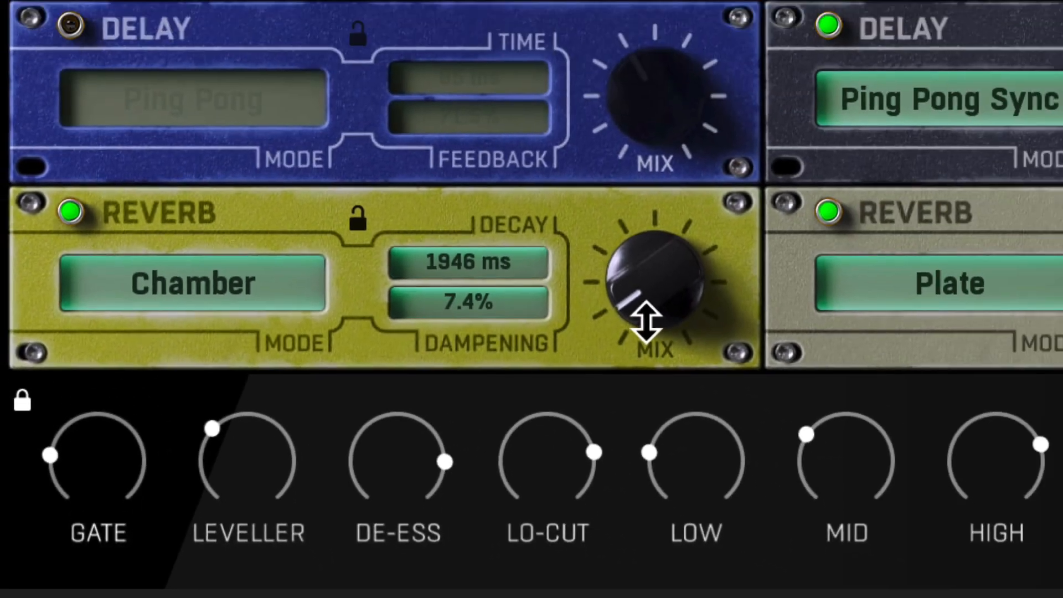
left_click_drag(646, 321, 646, 301)
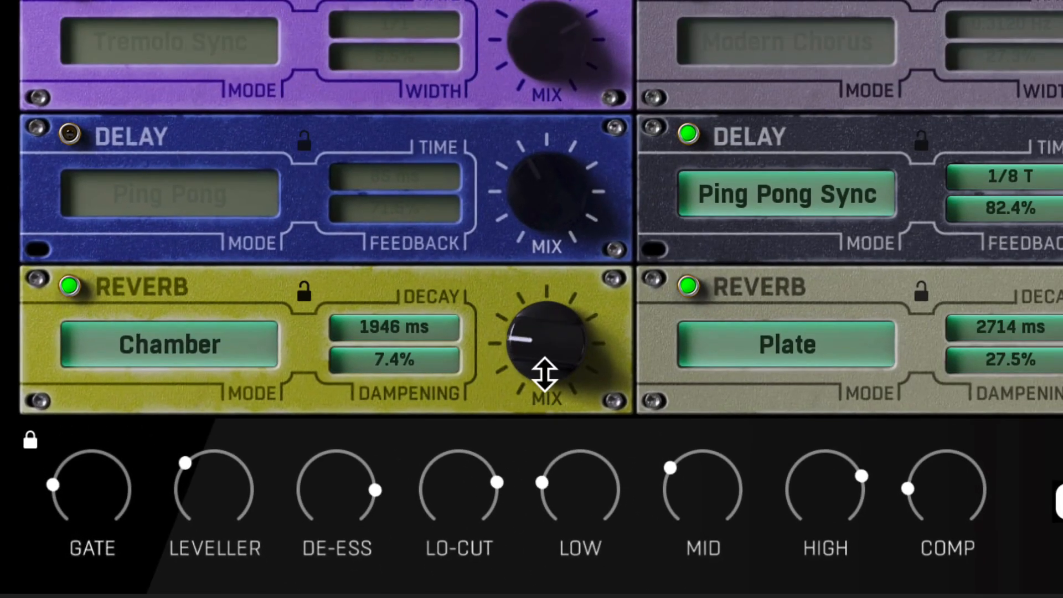
left_click_drag(543, 370, 518, 396)
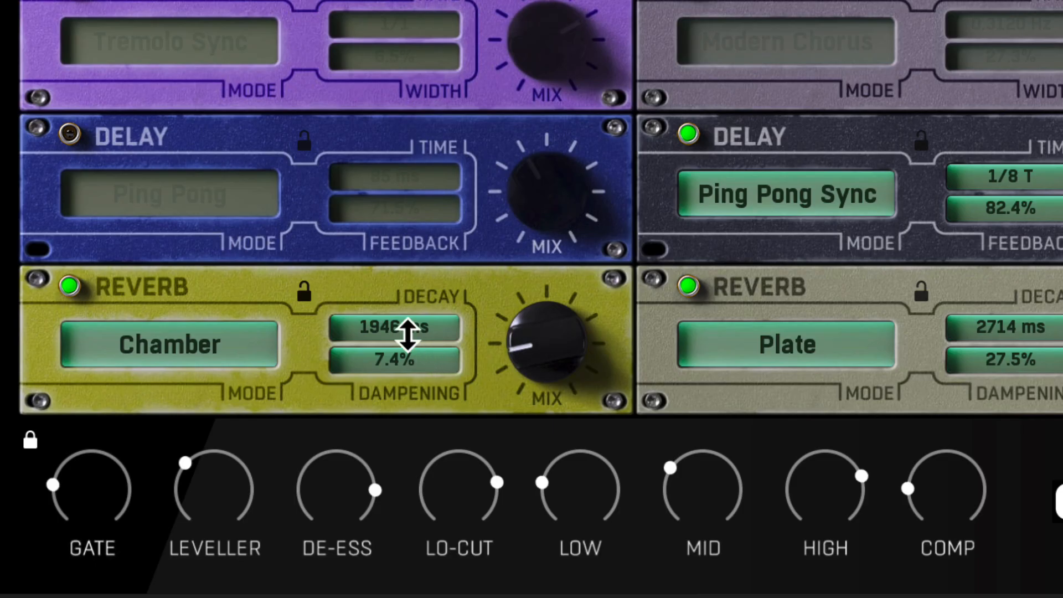
left_click_drag(408, 334, 408, 394)
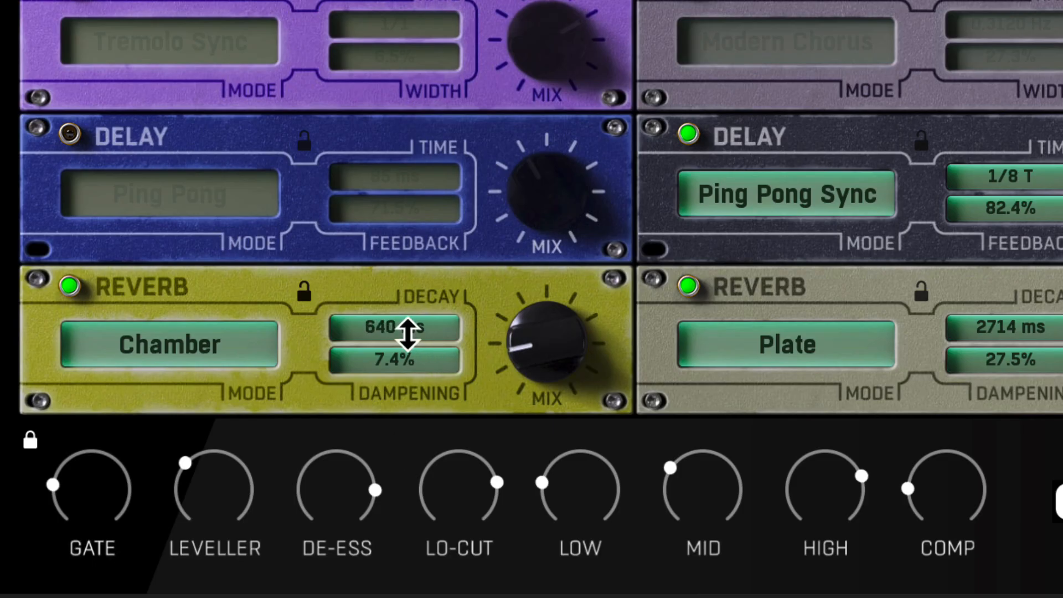
Turn rack 1's Delay module back on, and try the Stadium reverb mode before setting the reverb to Plate with a low mix
left_click(71, 135)
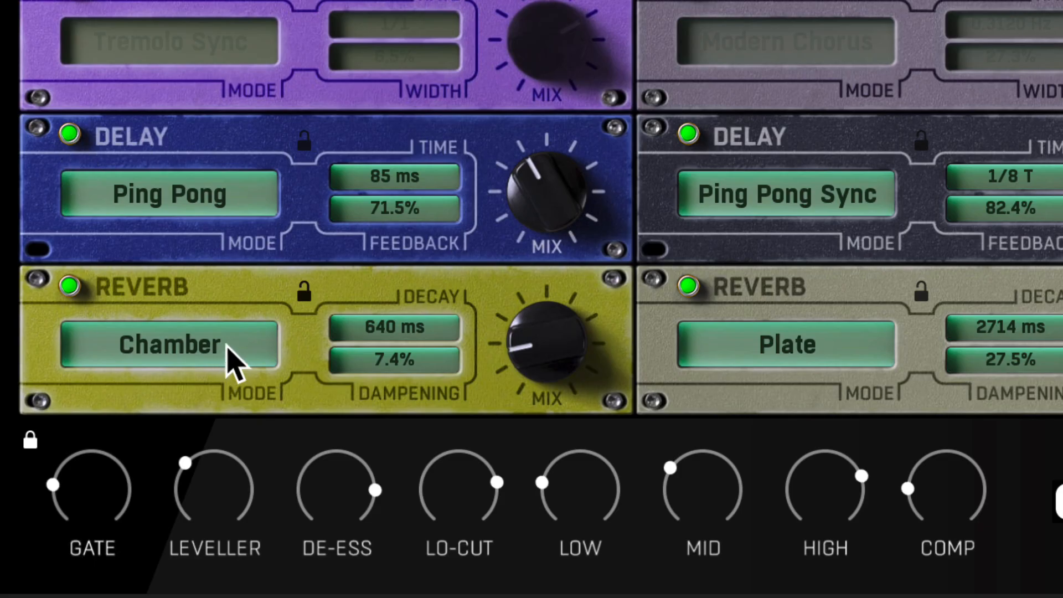
left_click(234, 362)
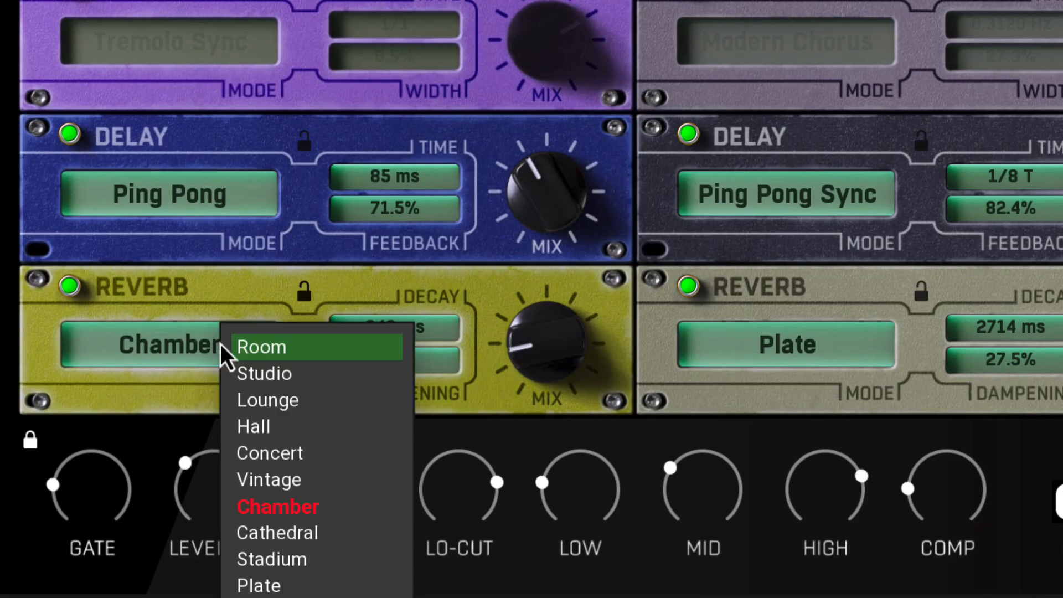
left_click(327, 559)
left_click(178, 357)
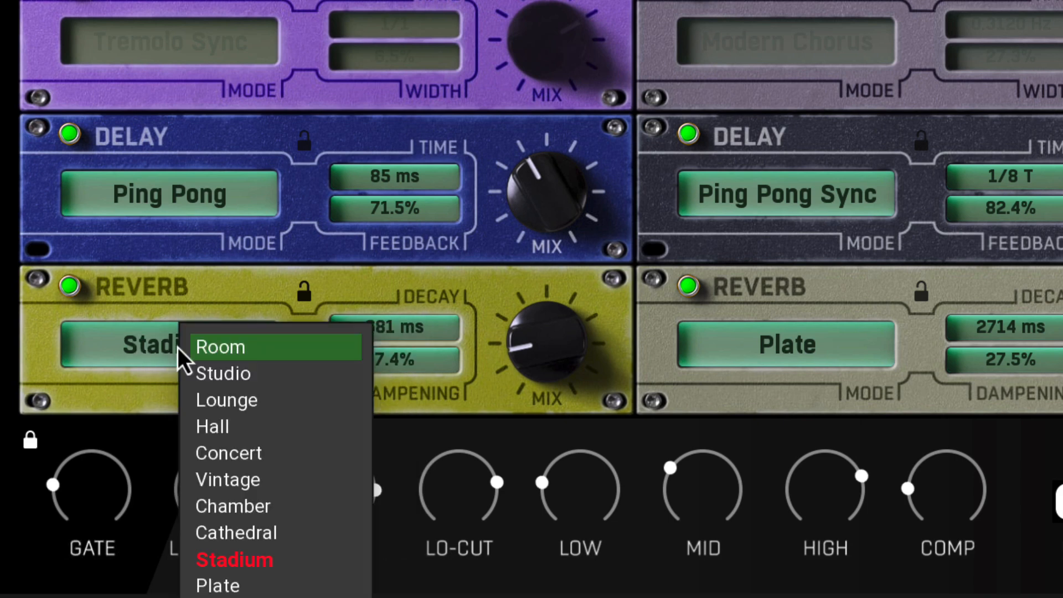
left_click(266, 587)
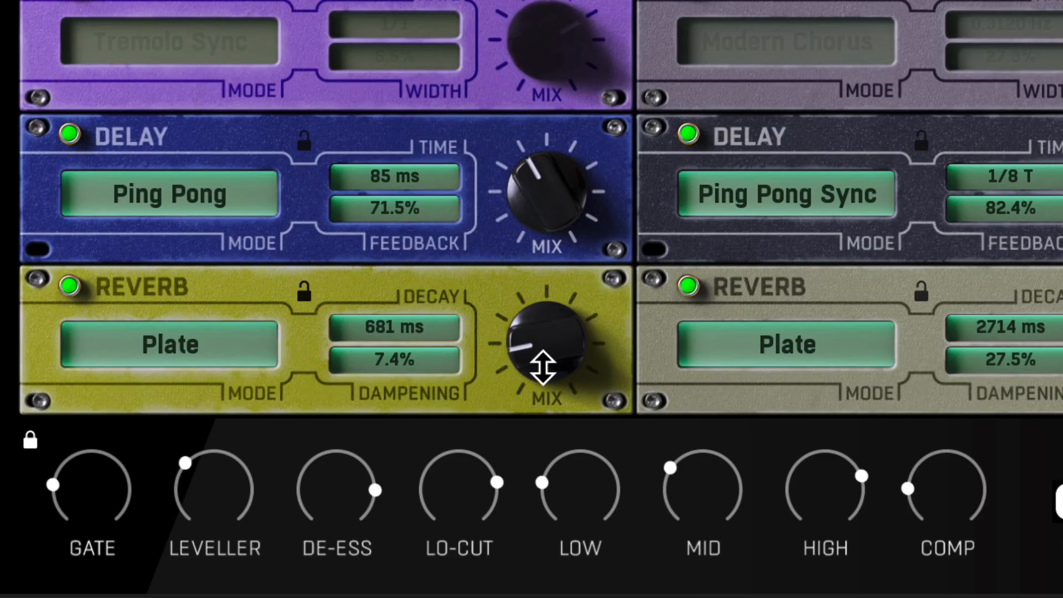
left_click_drag(543, 367, 539, 363)
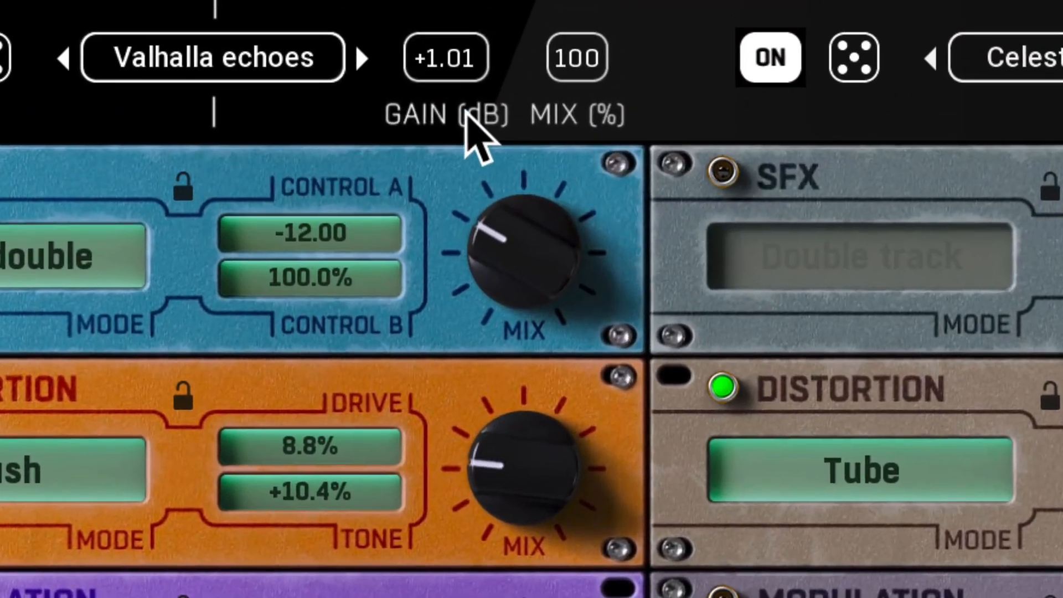
Set rack 1's overall gain to +2.35 dB and its overall mix to 80%
left_click_drag(481, 53, 481, 44)
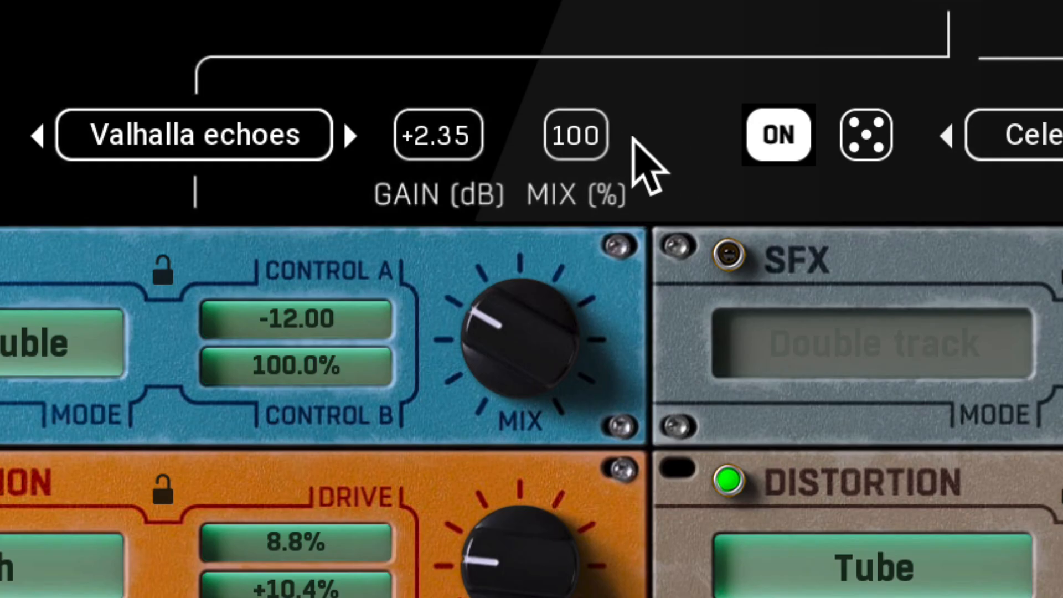
left_click_drag(576, 136, 576, 142)
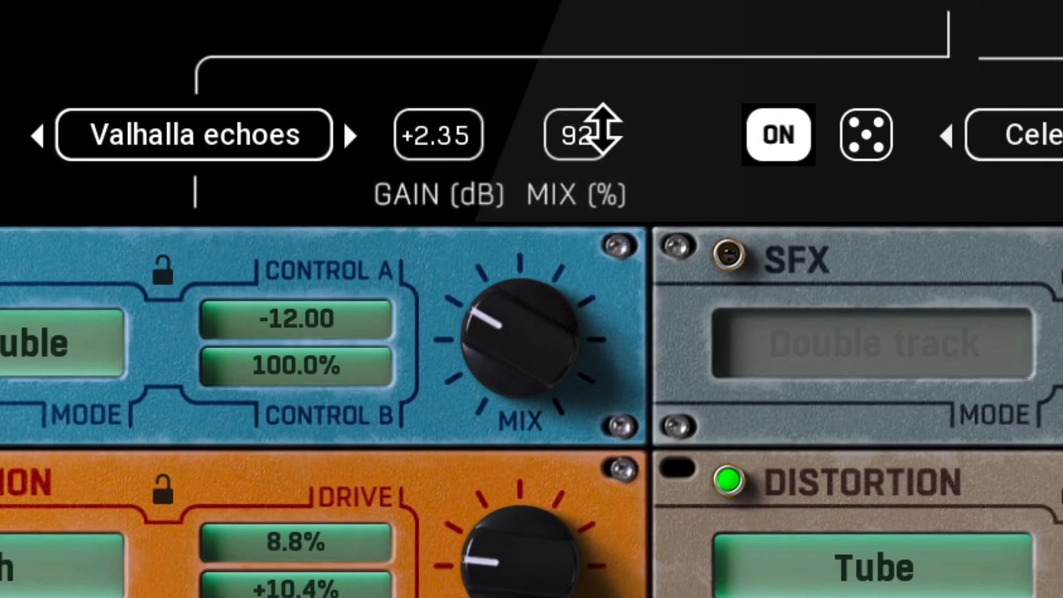
mouse_move(589, 133)
left_mouse_down()
mouse_move(588, 181)
mouse_move(589, 129)
mouse_move(589, 138)
mouse_move(573, 131)
left_mouse_up()
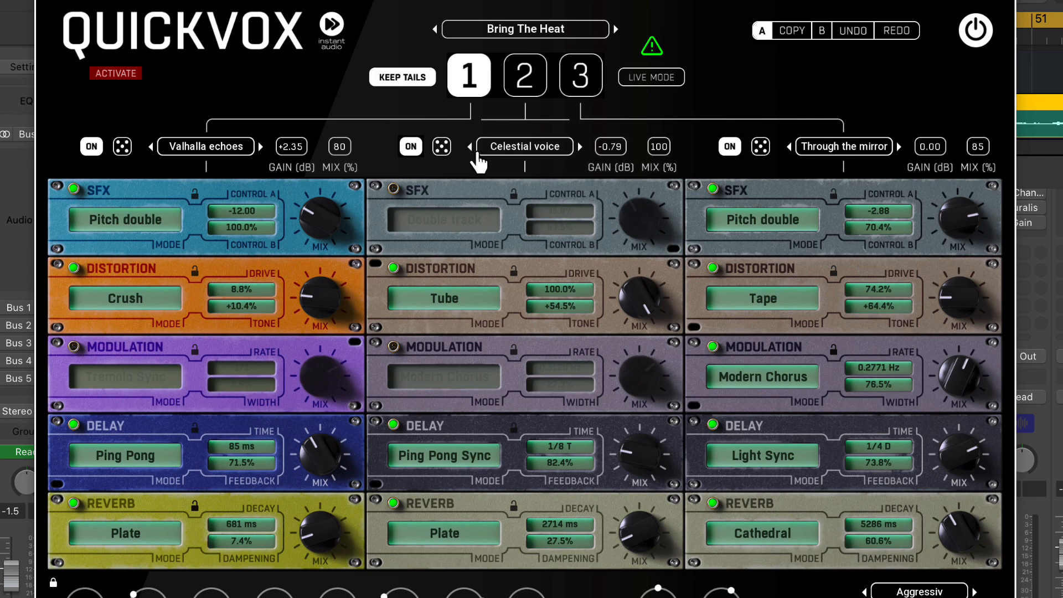
Activate rack 2 and raise its Reverb module's mix to the maximum, keeping the Plate mode
left_click(526, 77)
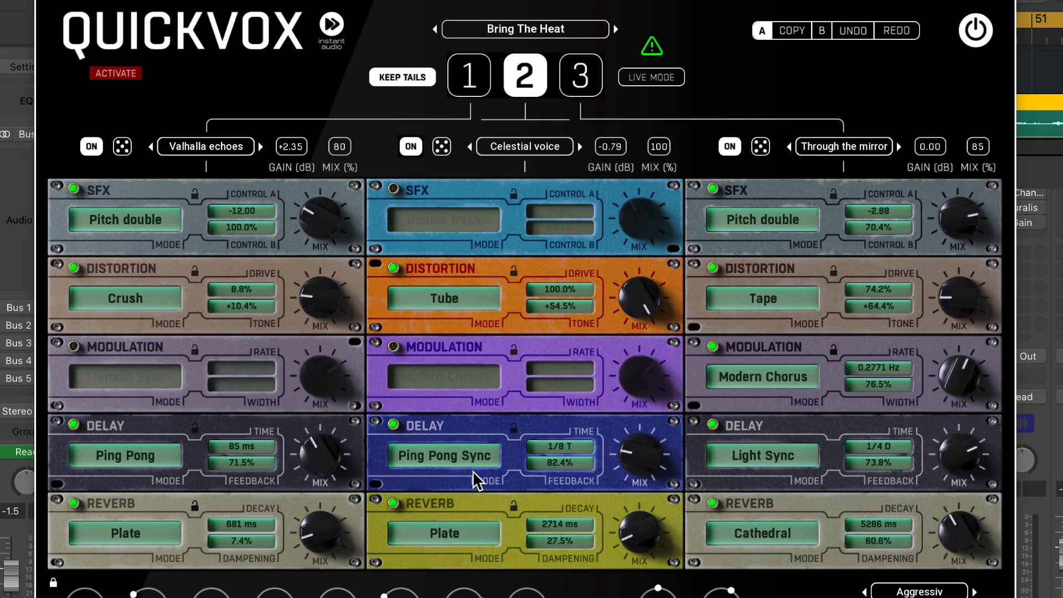
left_click(481, 540)
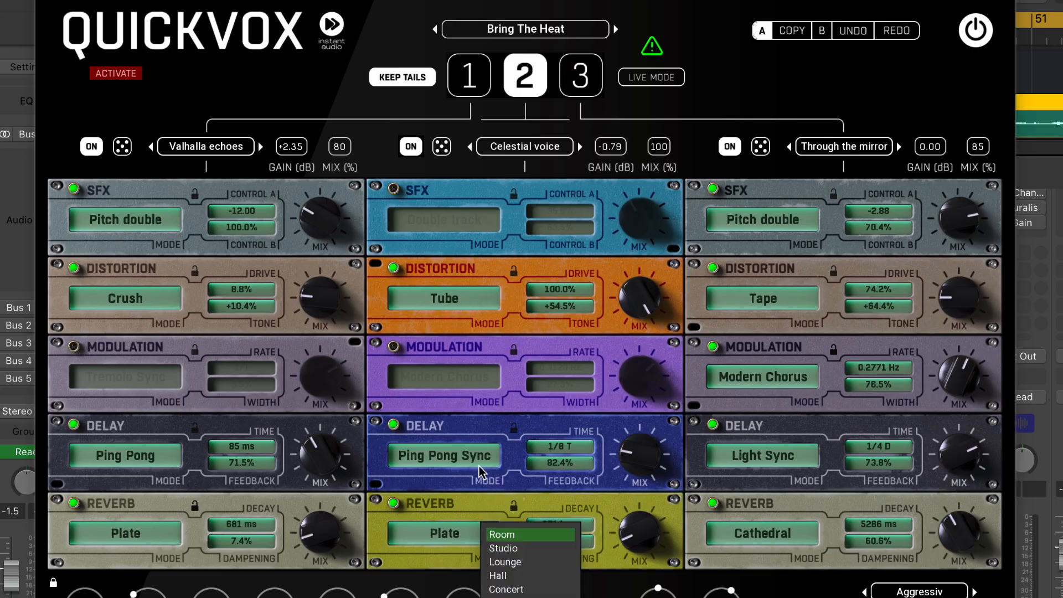
left_click(645, 536)
left_click_drag(639, 532, 640, 469)
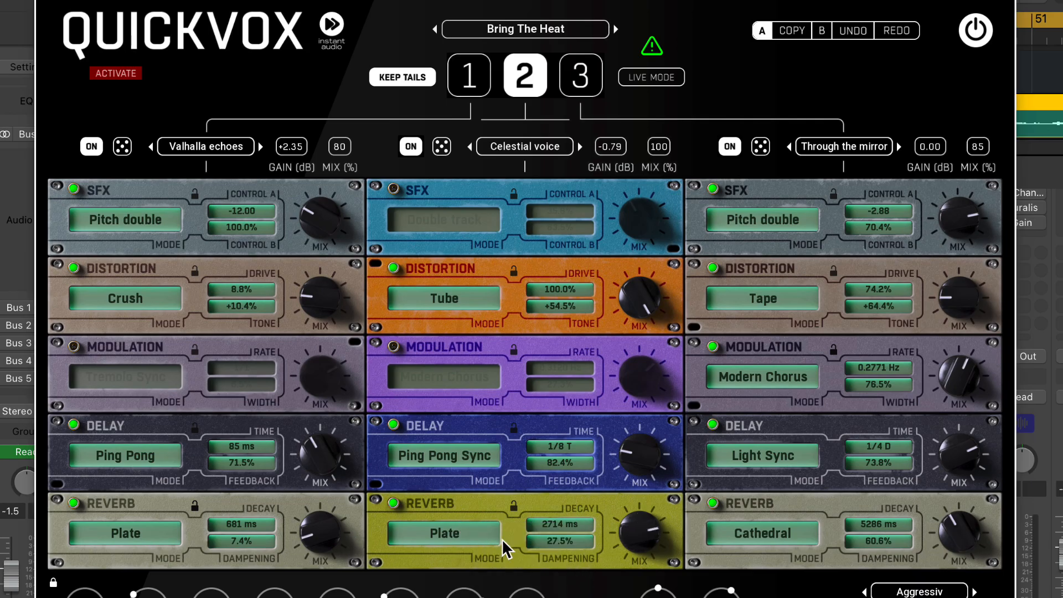
left_click_drag(627, 541, 628, 512)
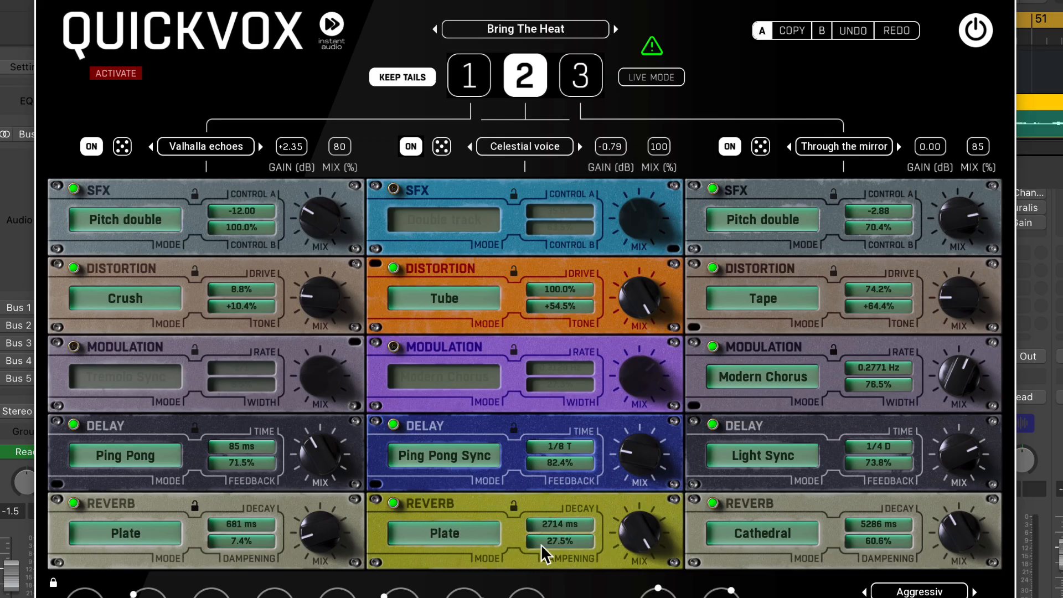
Alternate between racks 1 and 2 to compare their sound on the vocal, ending on rack 2
left_click(484, 90)
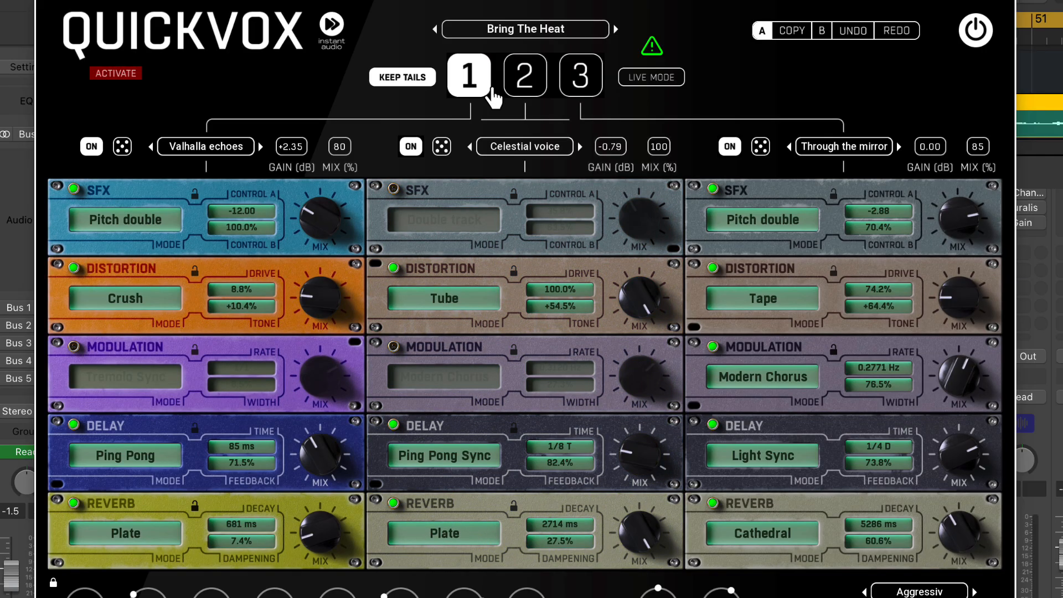
left_click(530, 93)
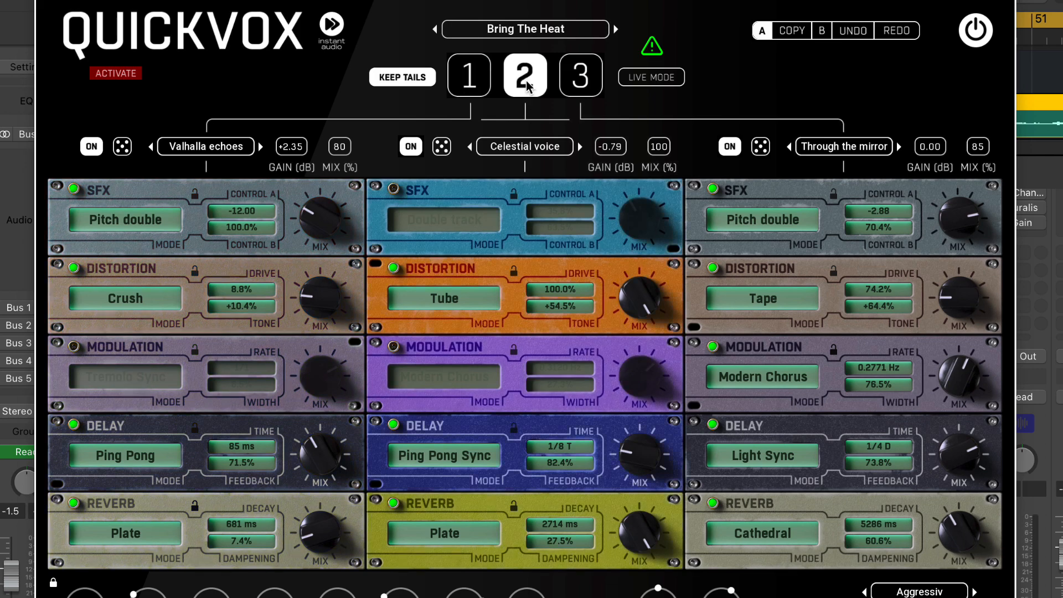
left_click(477, 88)
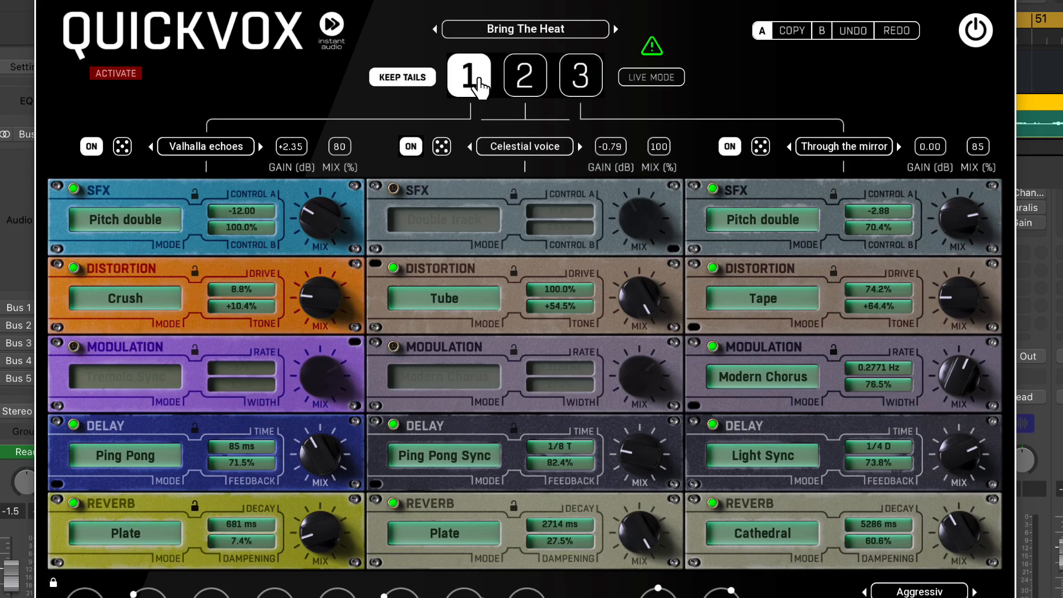
left_click(536, 79)
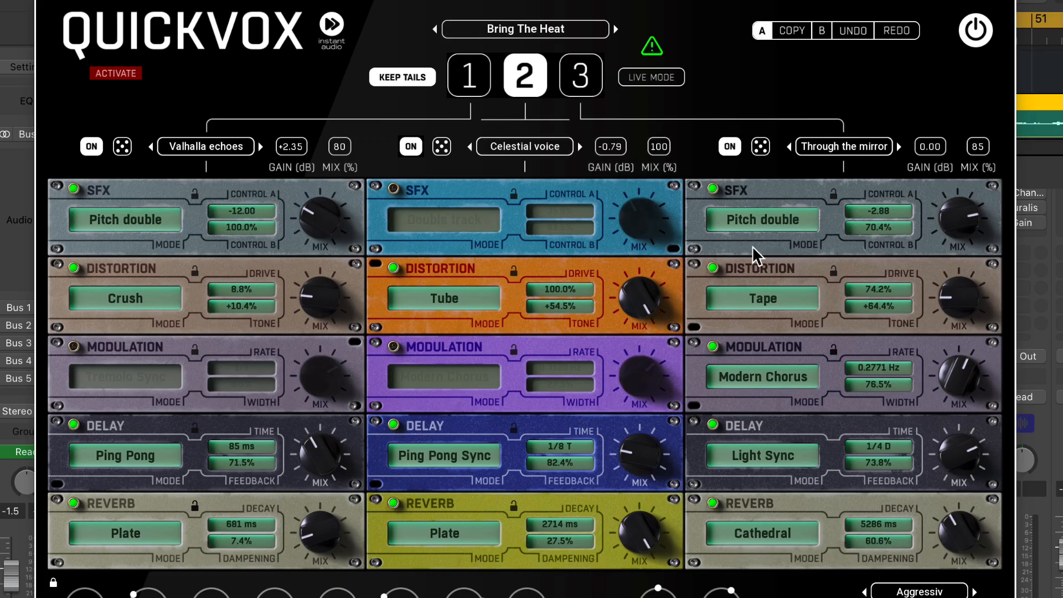
Copy the current plugin settings from slot A to slot B, switch between both slots, and return to A
left_click(794, 35)
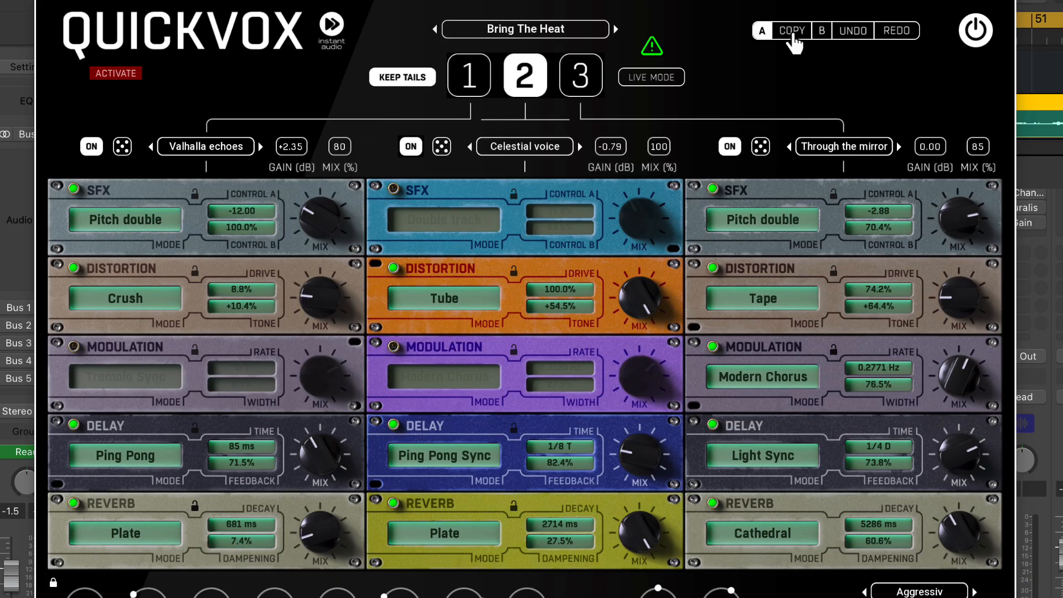
left_click(826, 33)
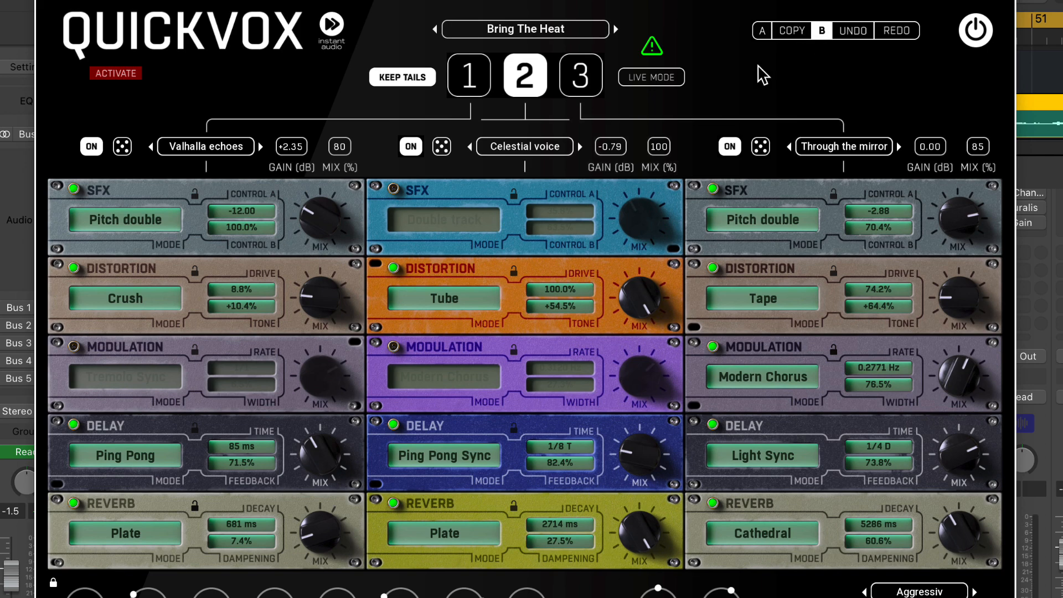
left_click(761, 31)
left_click(792, 33)
left_click(762, 31)
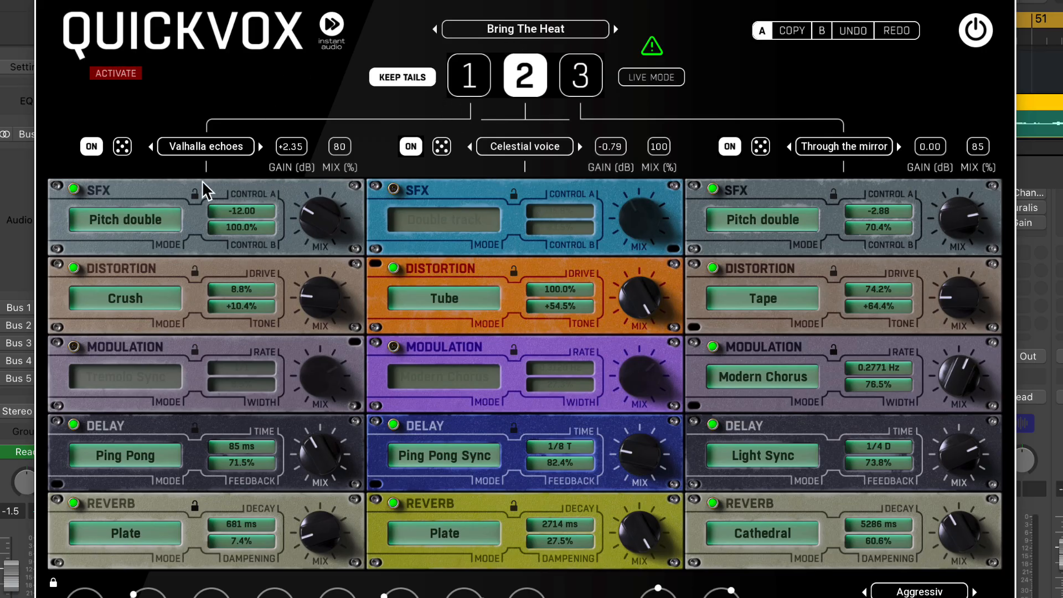
Load the Crisp Tune preset from the Creative folder into rack 2 and close the preset browser
left_click(532, 146)
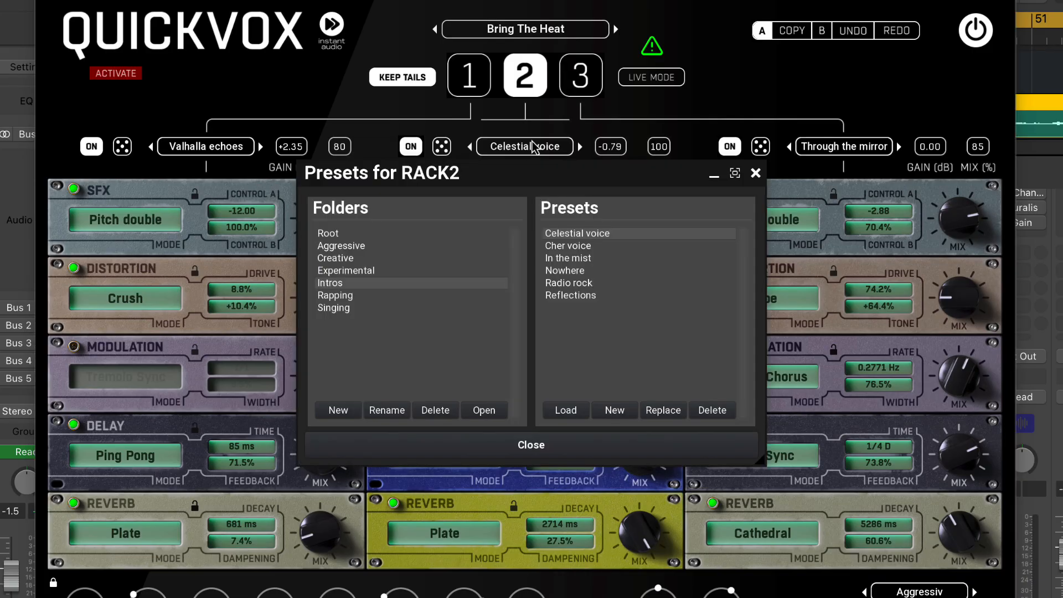
left_click(337, 258)
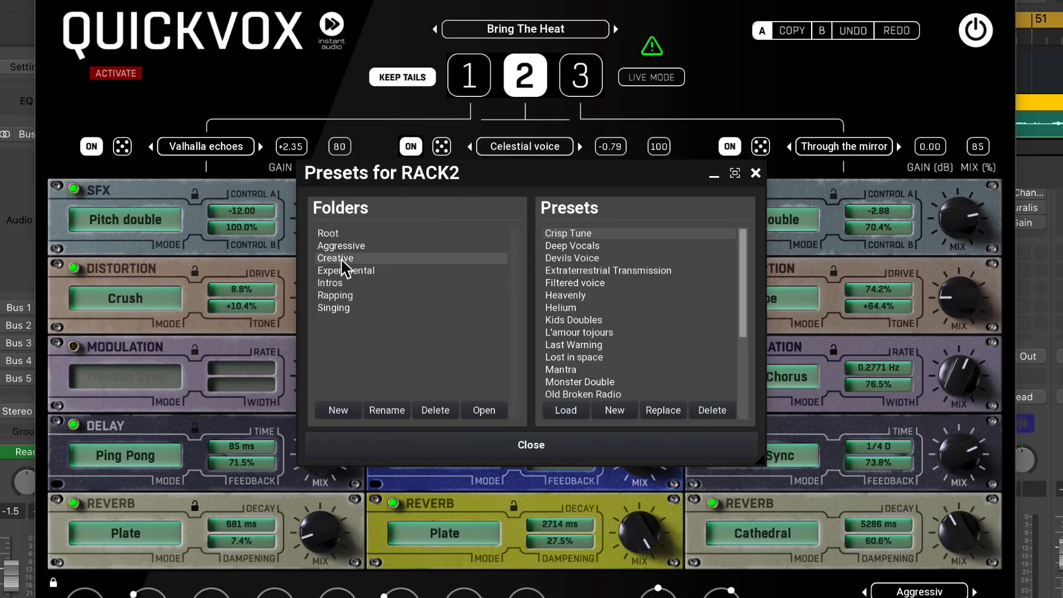
double_click(586, 234)
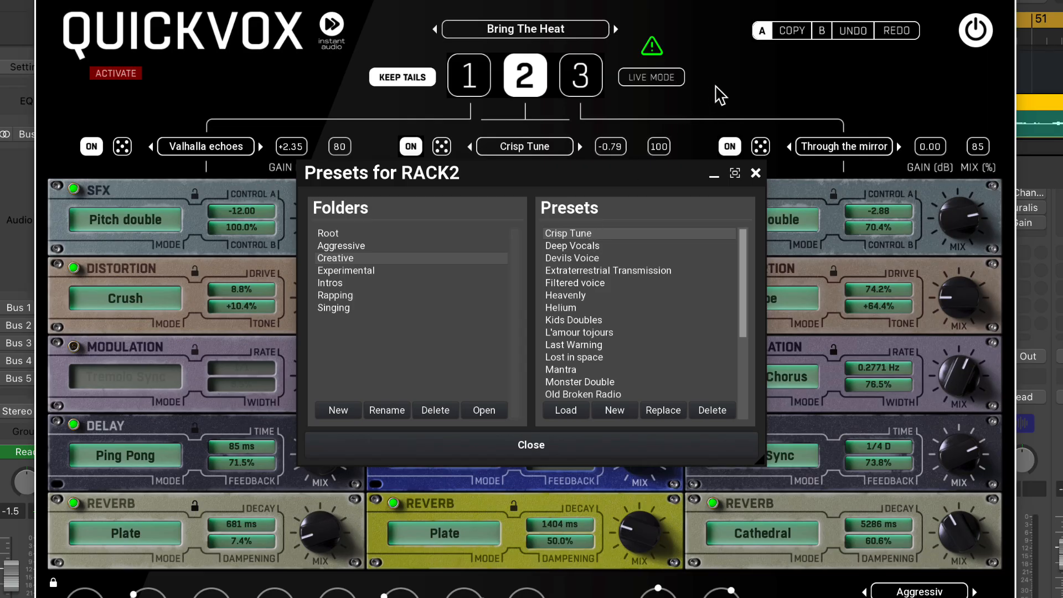
left_click(565, 445)
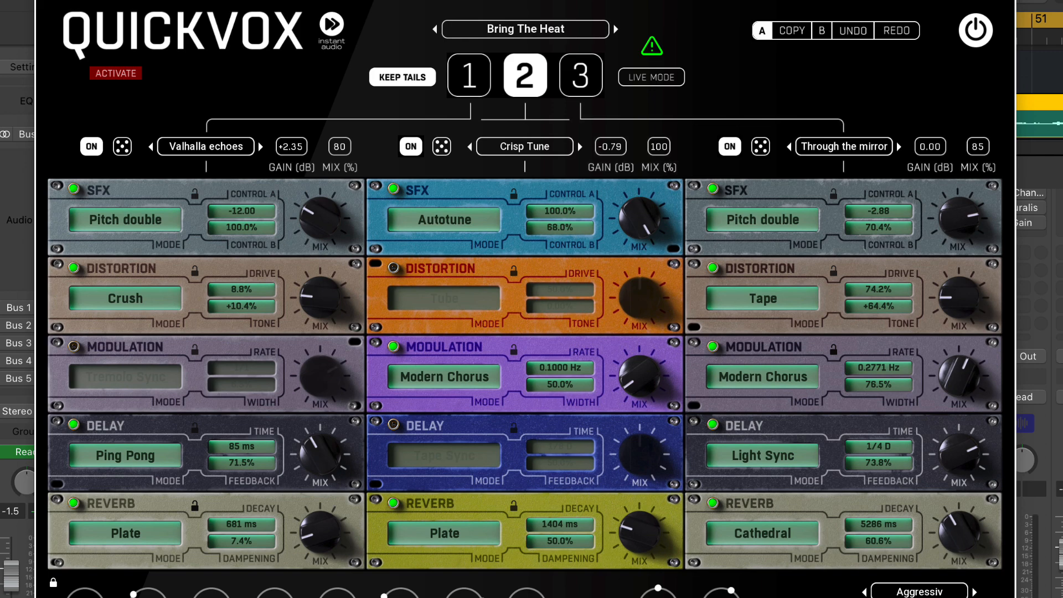
Audition Control B of rack 2's Autotune effect at 100.0% and 0.00%, and lower the SFX mix to about a third
left_click_drag(562, 215, 581, 204)
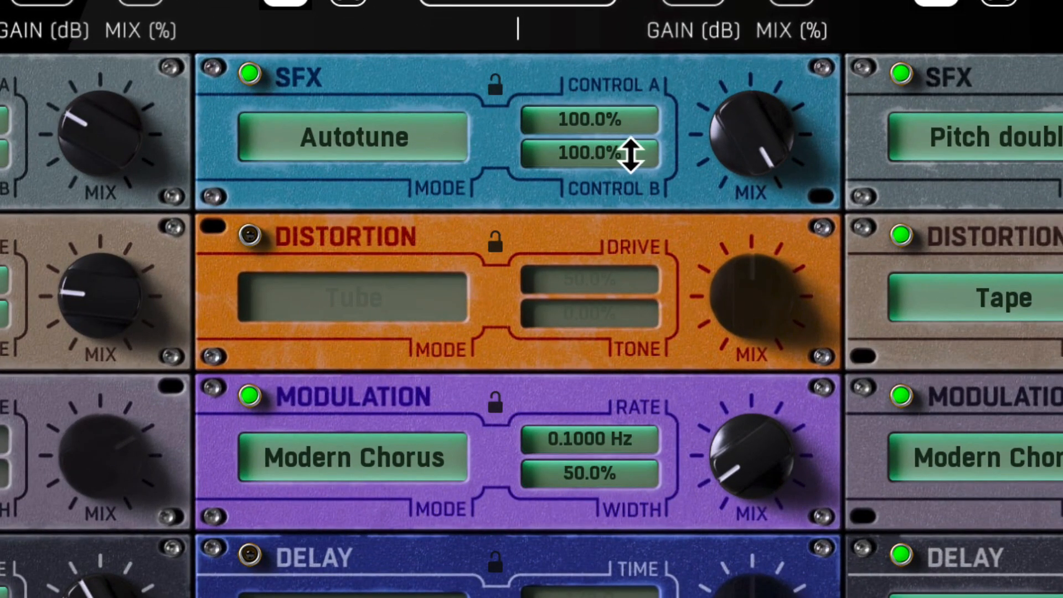
left_click_drag(629, 151, 589, 94)
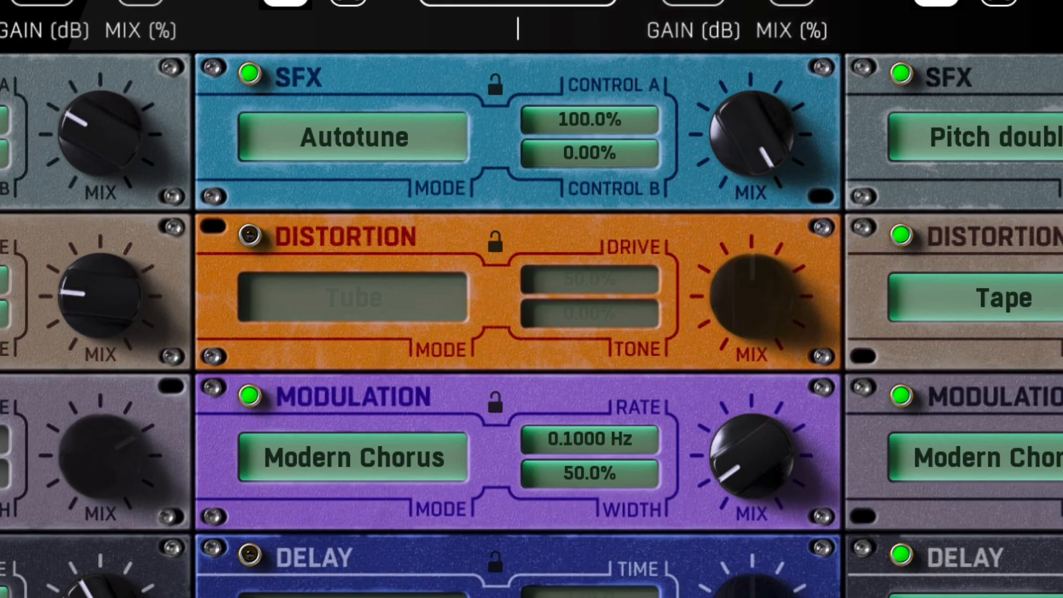
left_click_drag(755, 171, 756, 210)
Switch rack 2's SFX module to Double track with Control B at 100% and mix about two-thirds up, and turn its Modulation module off
left_click(429, 147)
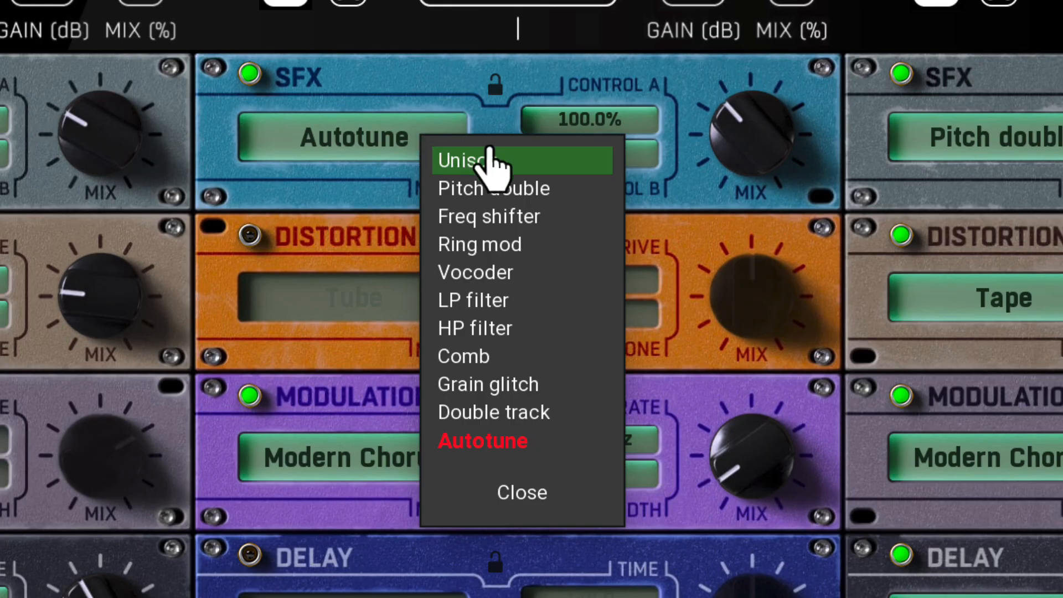
left_click(565, 414)
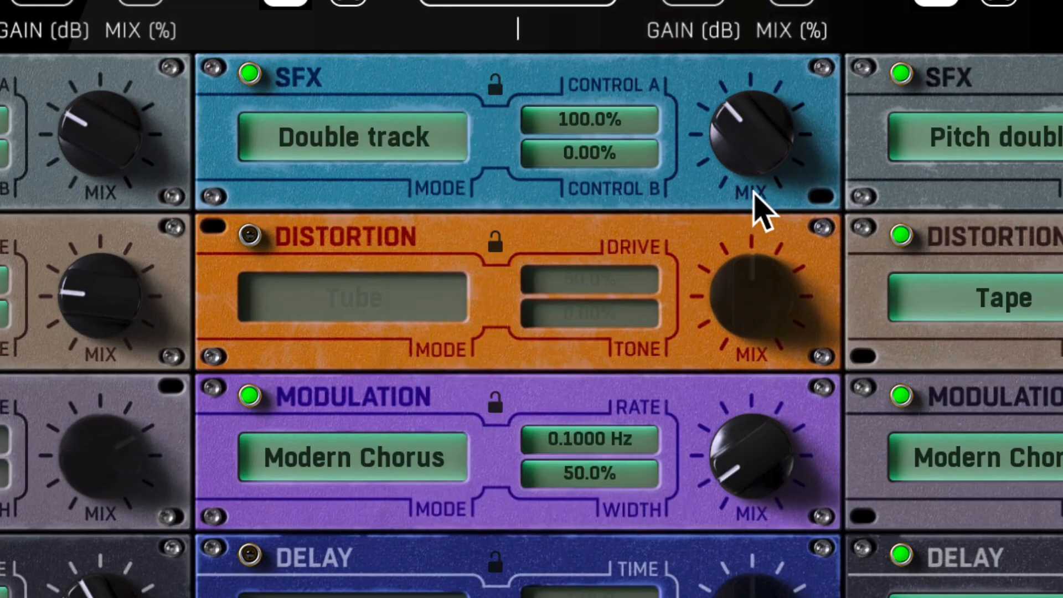
left_click_drag(752, 138, 752, 106)
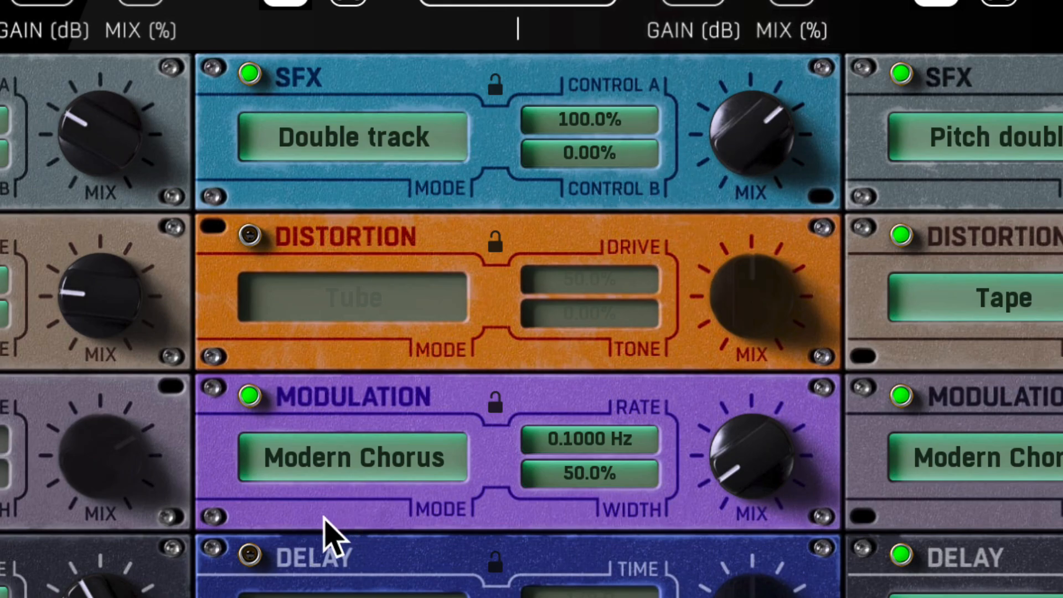
left_click(249, 396)
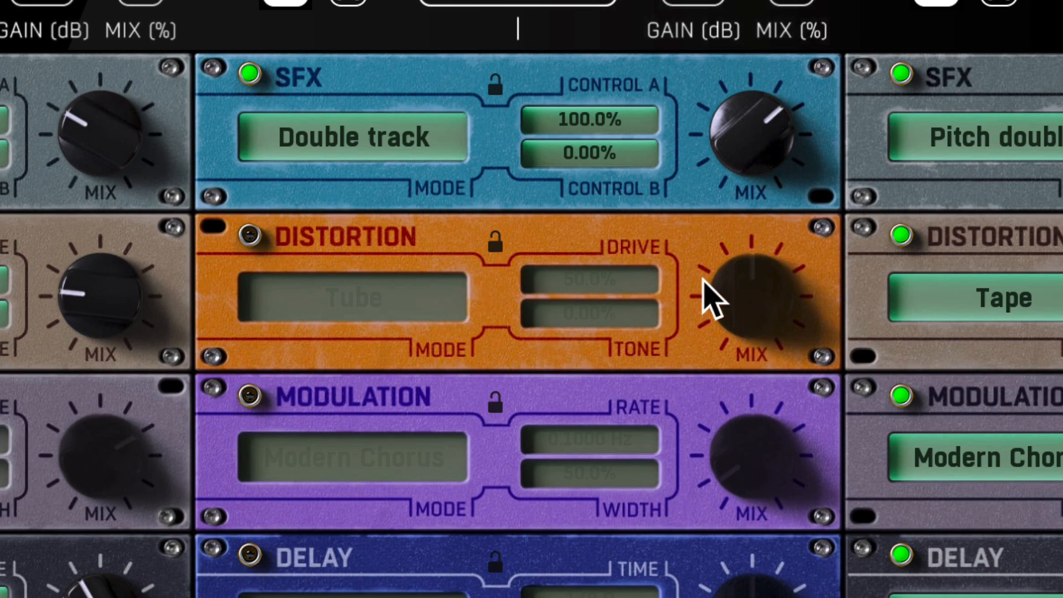
left_click_drag(609, 158, 609, 102)
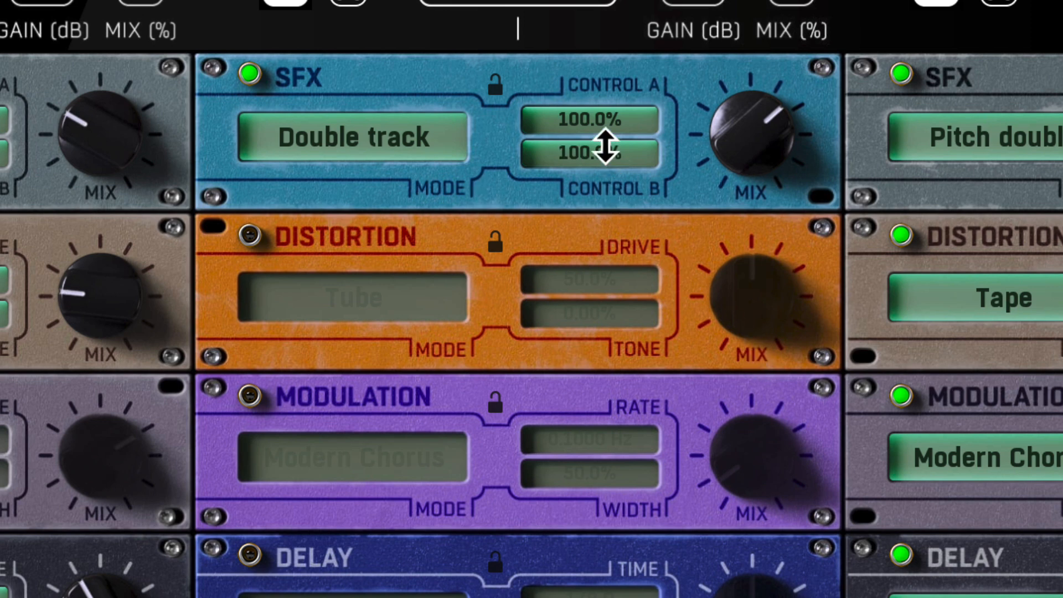
Raise the mix of rack 2's SFX module to maximum, and turn the module off and on again to compare
left_click_drag(745, 136, 744, 103)
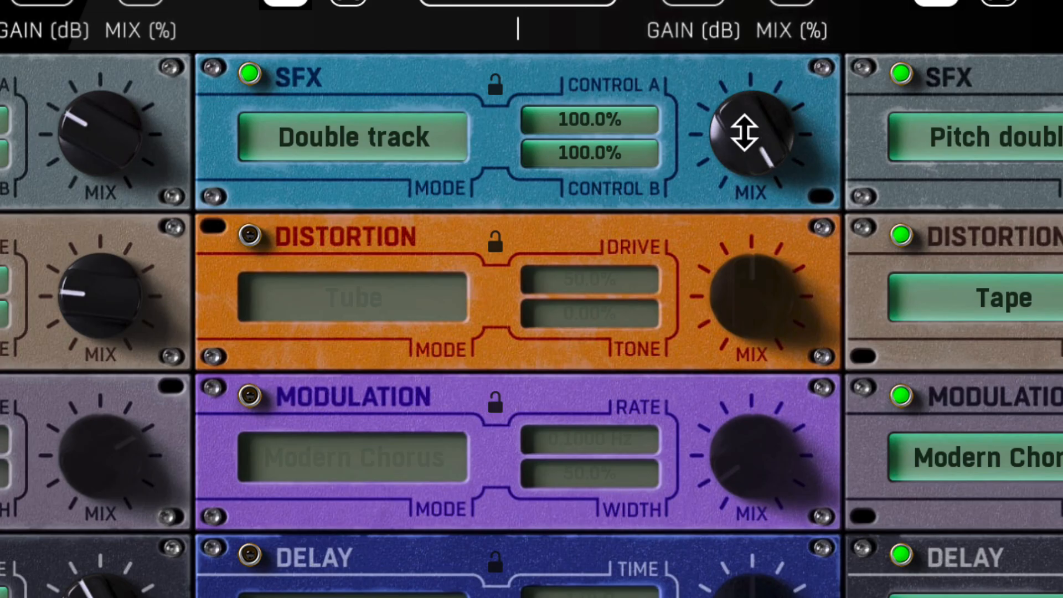
left_click(250, 74)
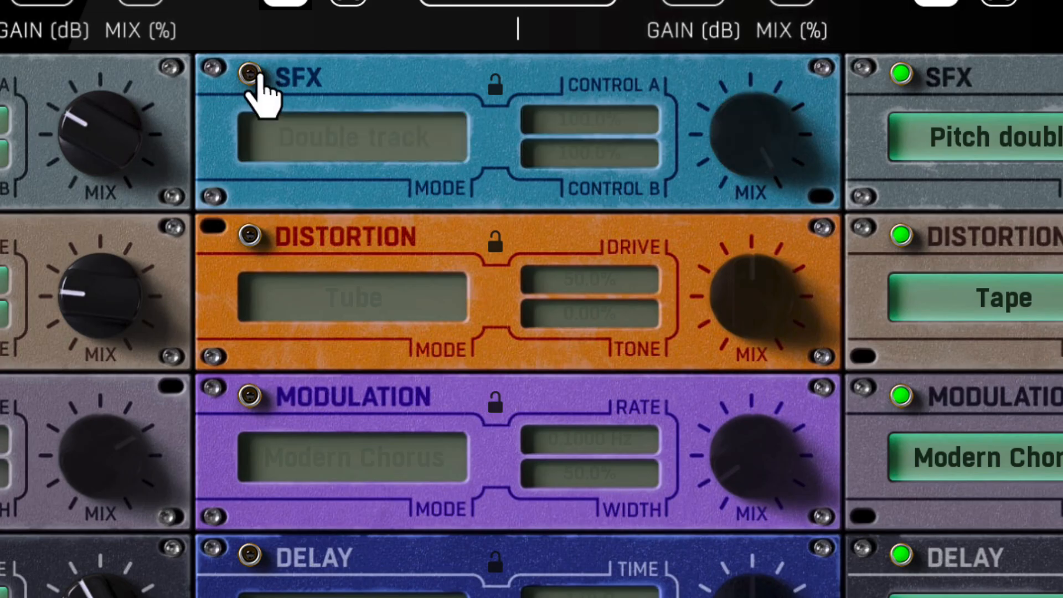
left_click(250, 74)
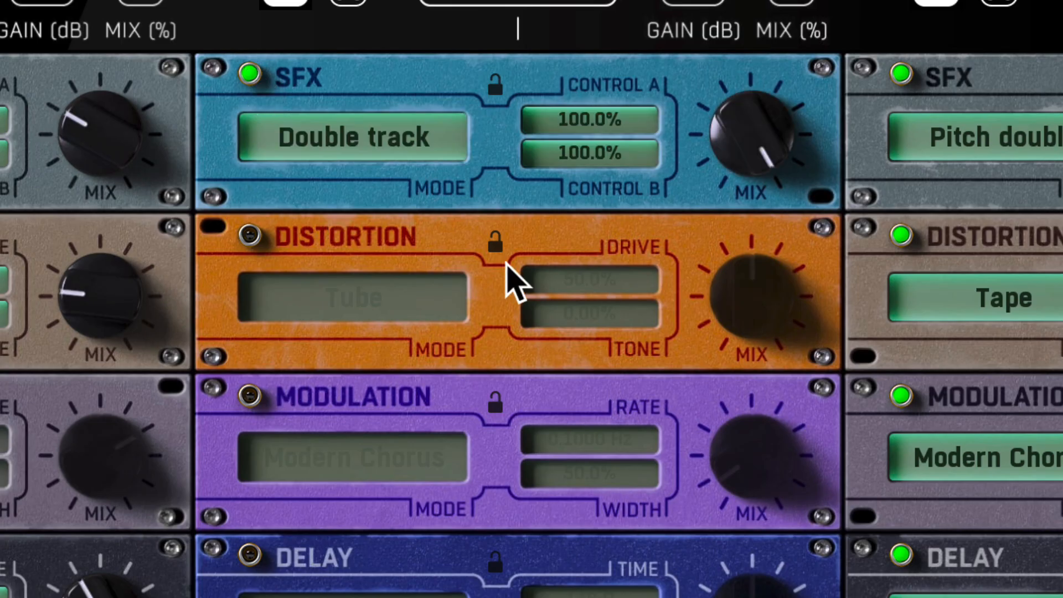
Turn on rack 2's Distortion module and try its Crush mode with the mix slightly below half
left_click(249, 235)
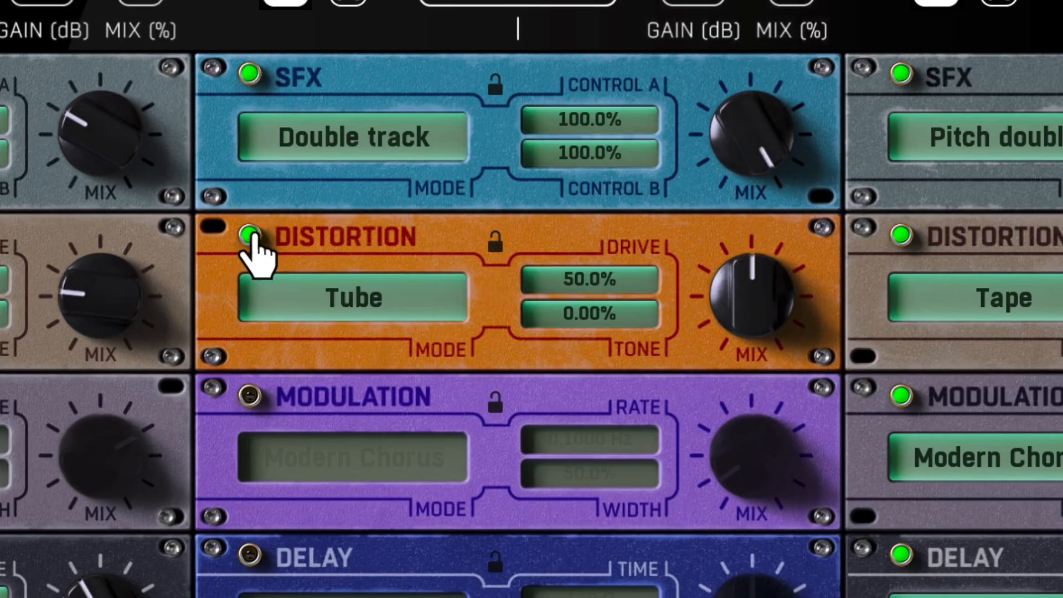
left_click(422, 307)
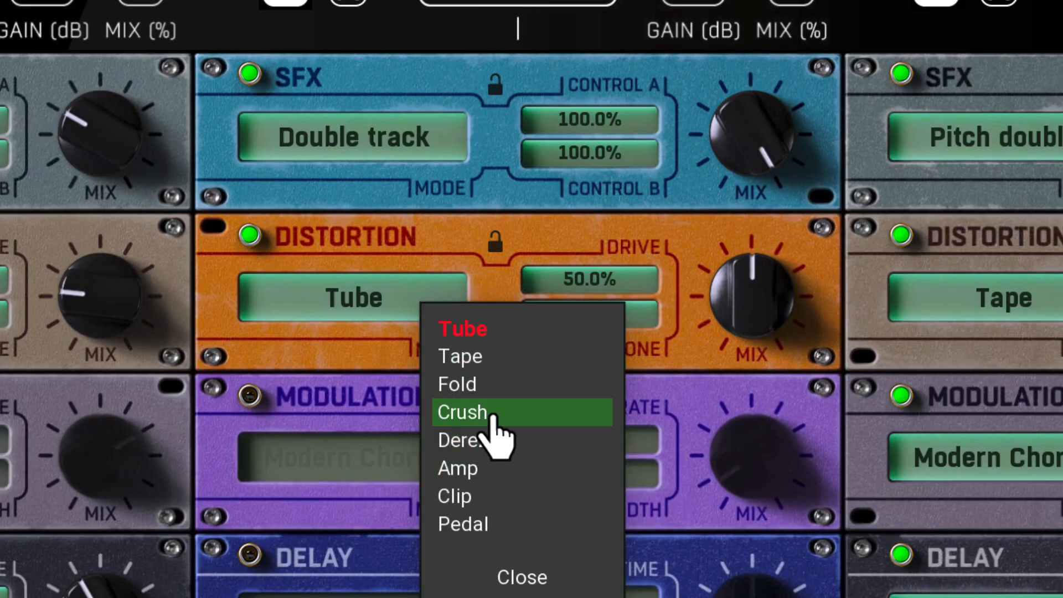
left_click(492, 419)
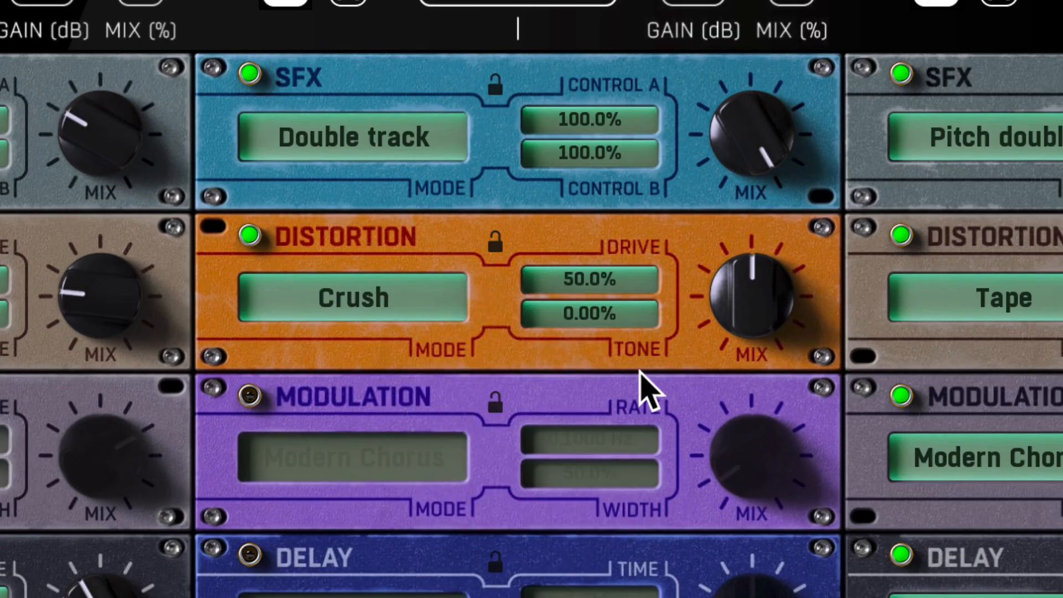
left_click_drag(738, 317, 740, 332)
Set rack 2's Distortion to Tube with a 36.4% mix, and turn on its Delay with the mix at about a quarter
left_click(434, 320)
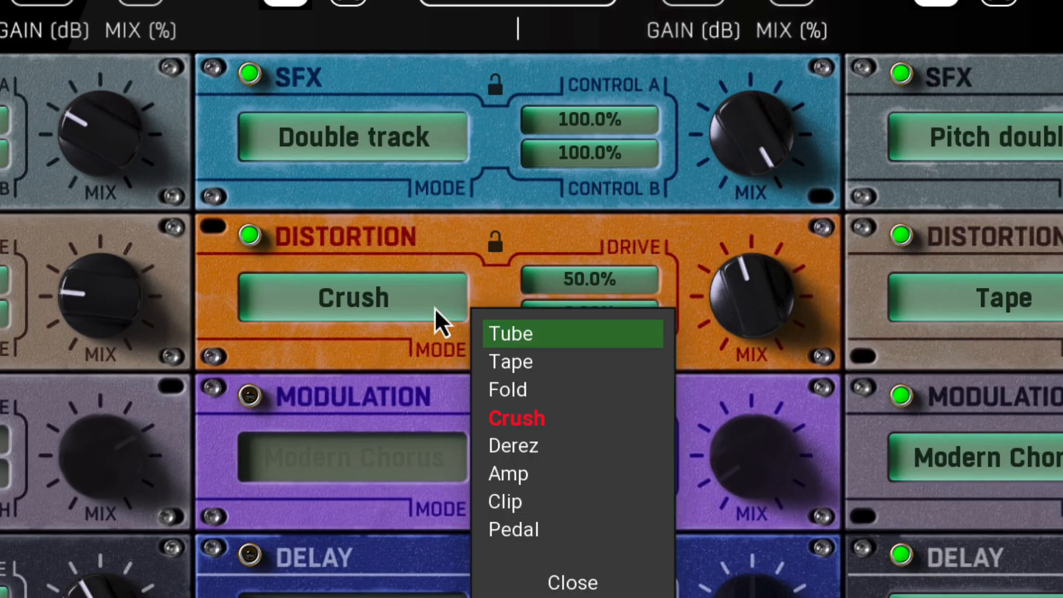
left_click(508, 334)
left_click_drag(747, 309, 748, 326)
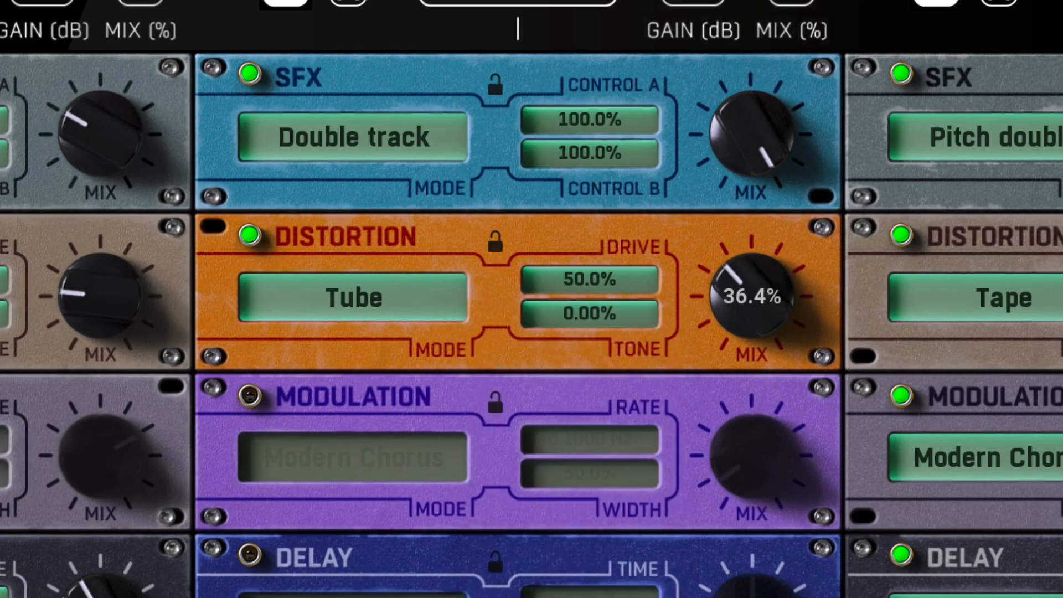
left_click(250, 555)
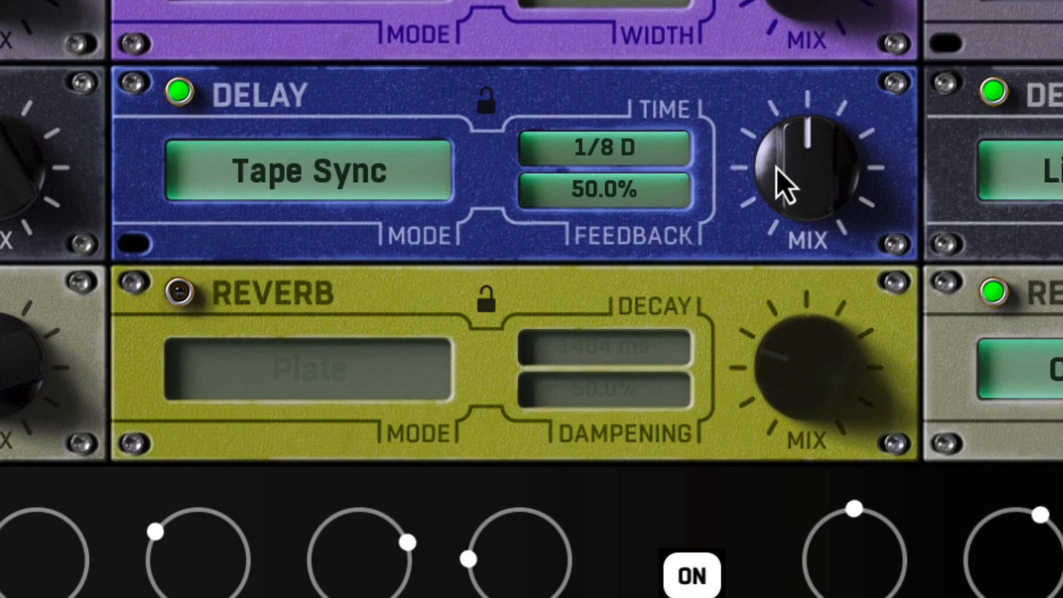
left_click_drag(775, 167, 775, 219)
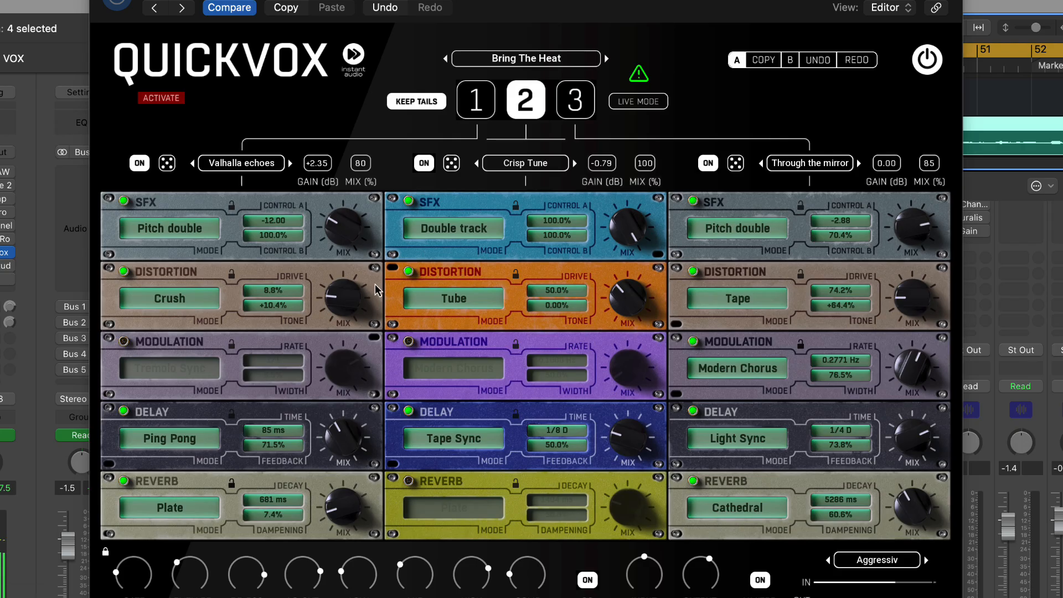
Audition racks 1, 2 and 3 in turn on the vocal
left_click(474, 110)
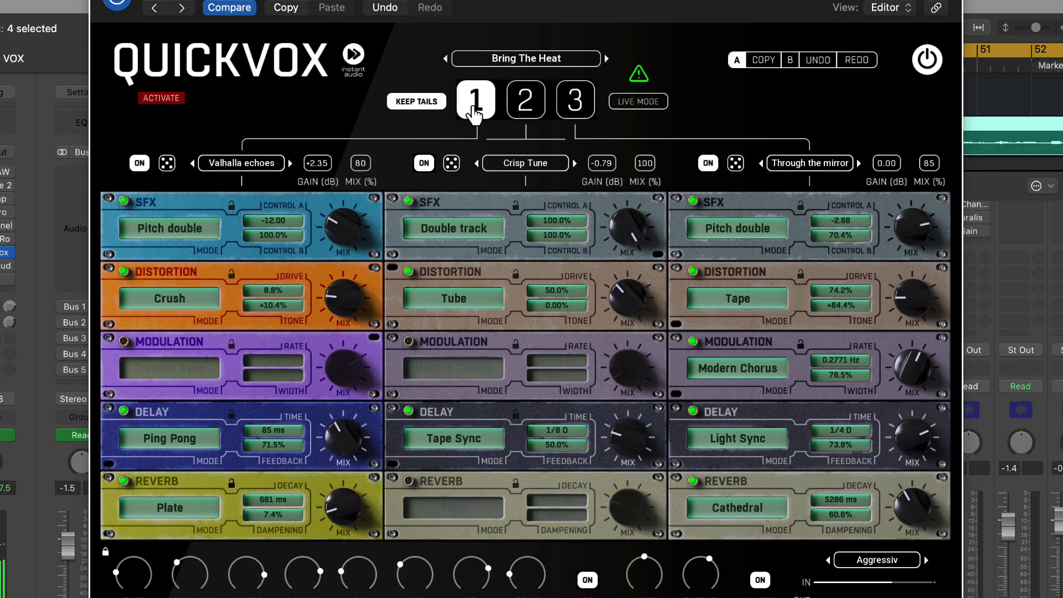
left_click(531, 115)
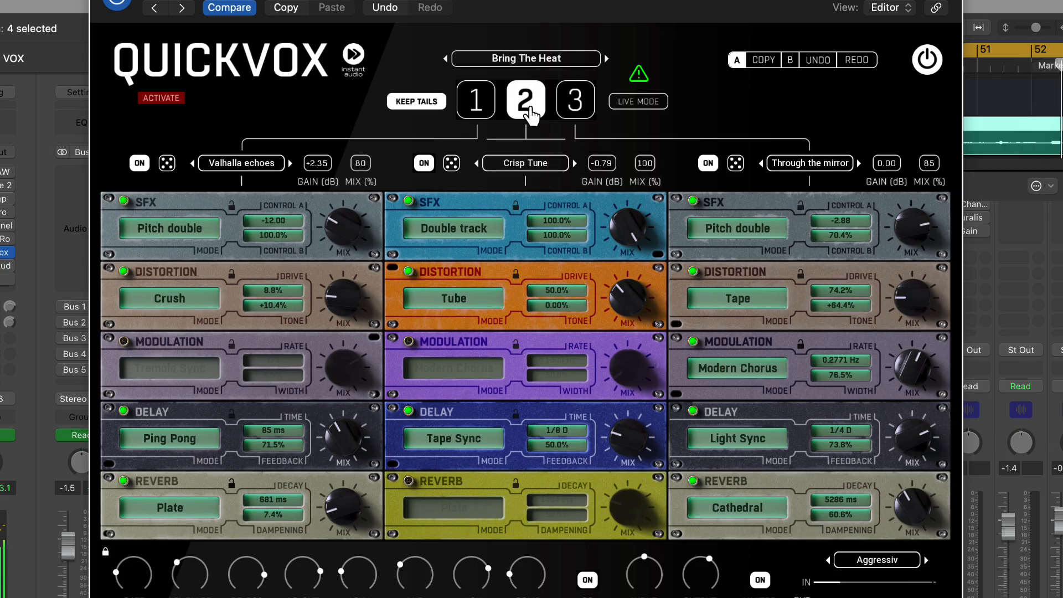
left_click(576, 106)
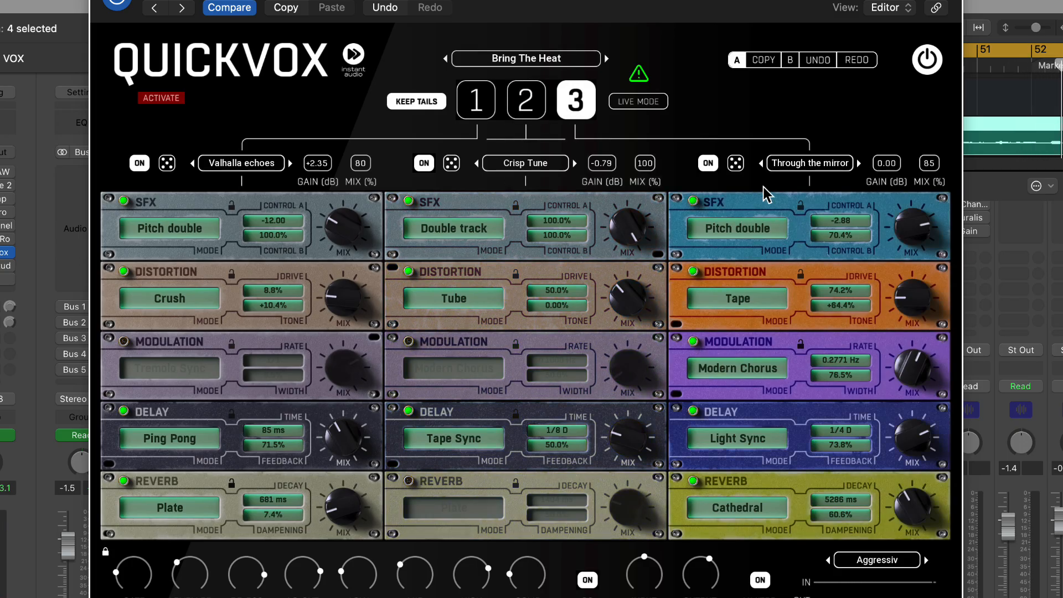
Randomize the effect modules of rack 3 three times to audition different combinations
left_click(736, 163)
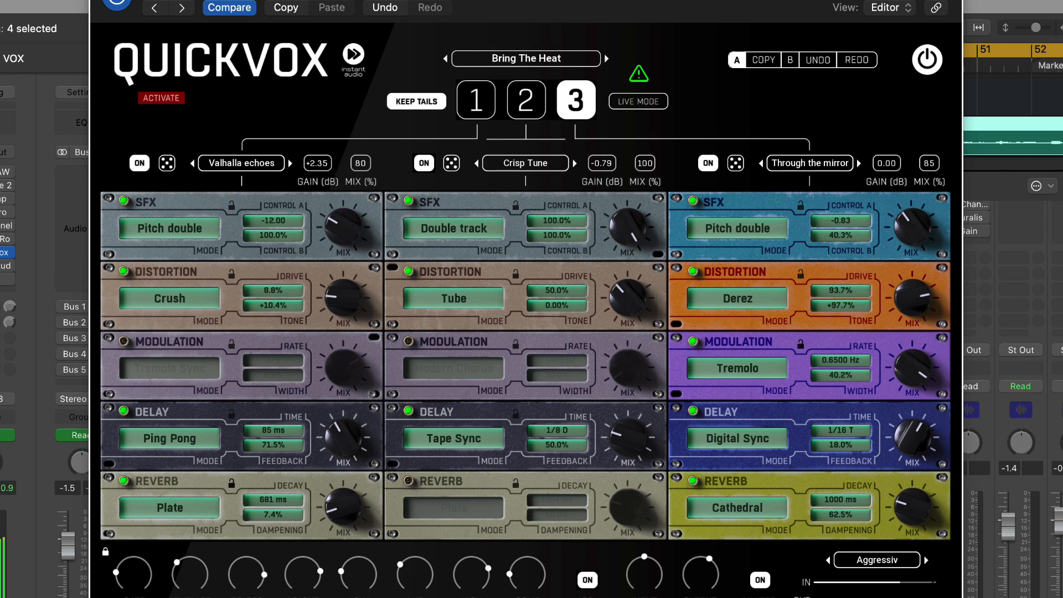
left_click(443, 597)
left_click(736, 164)
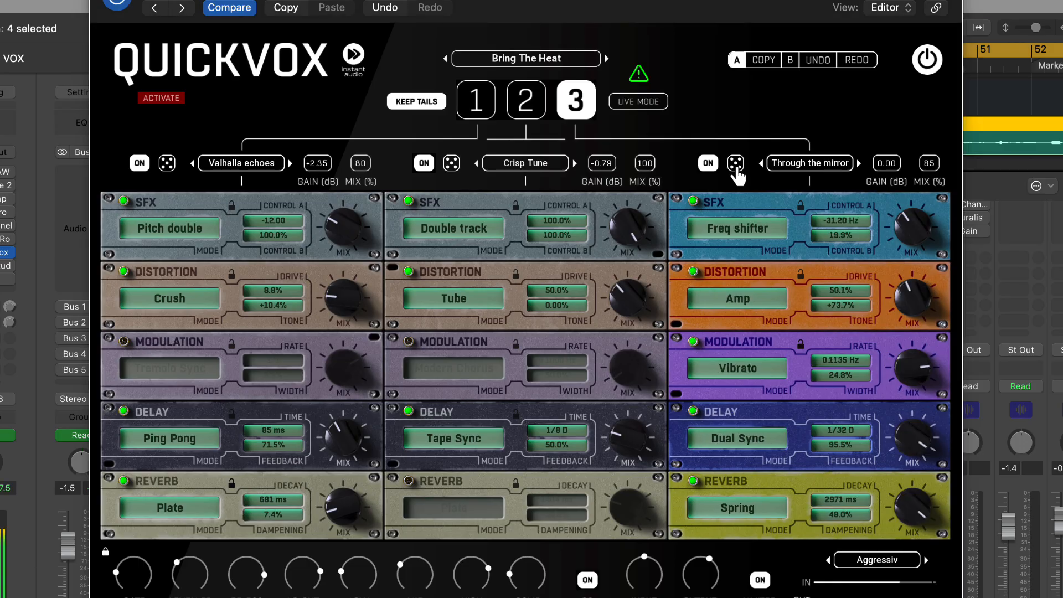
left_click(736, 165)
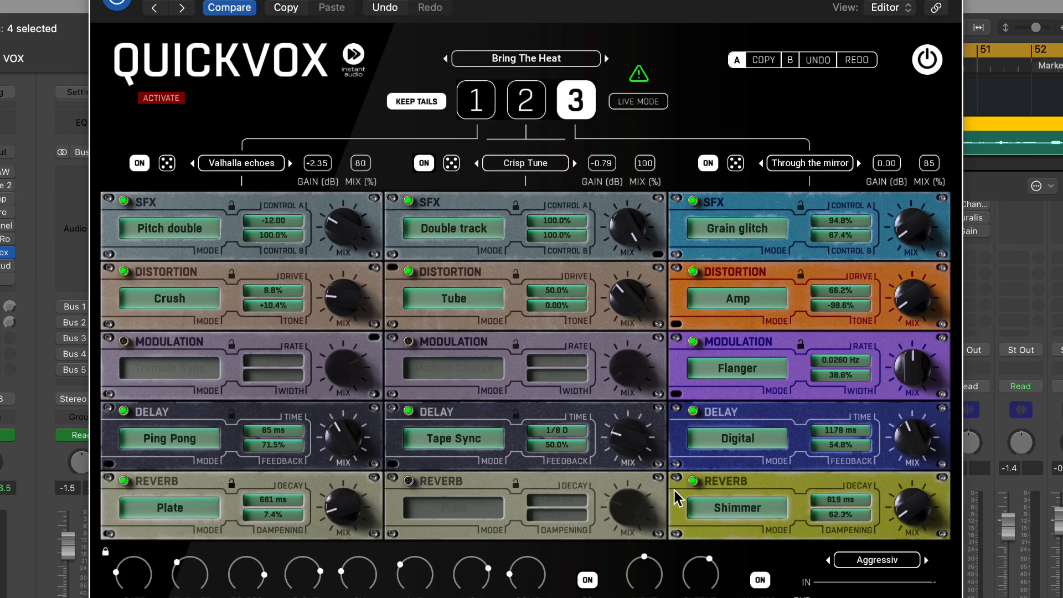
left_click_drag(896, 431, 900, 438)
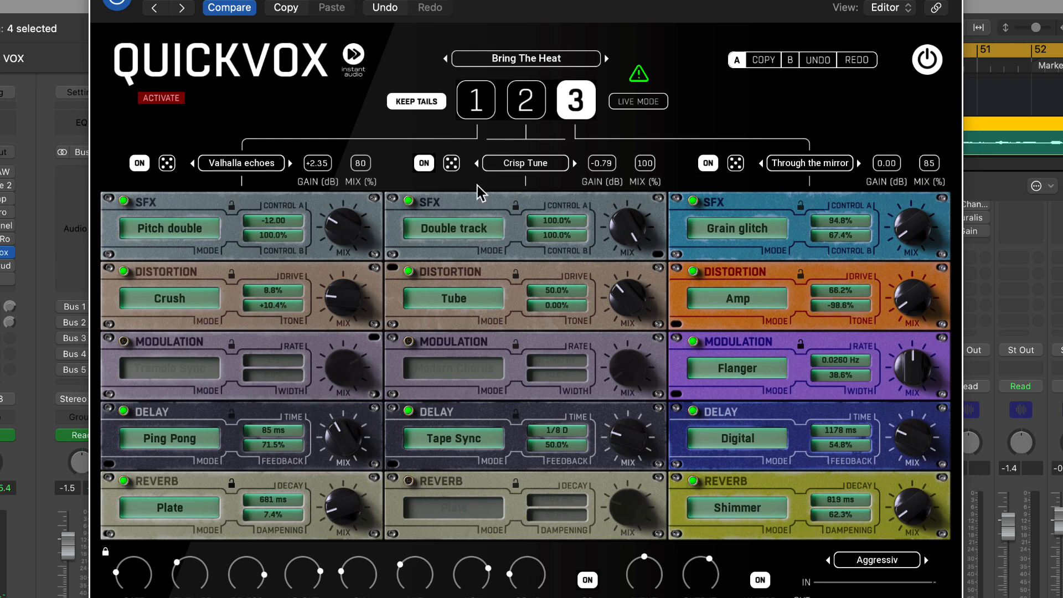
Switch to rack 1 and back to rack 3, and randomize rack 3's effect modules twice more
left_click(479, 106)
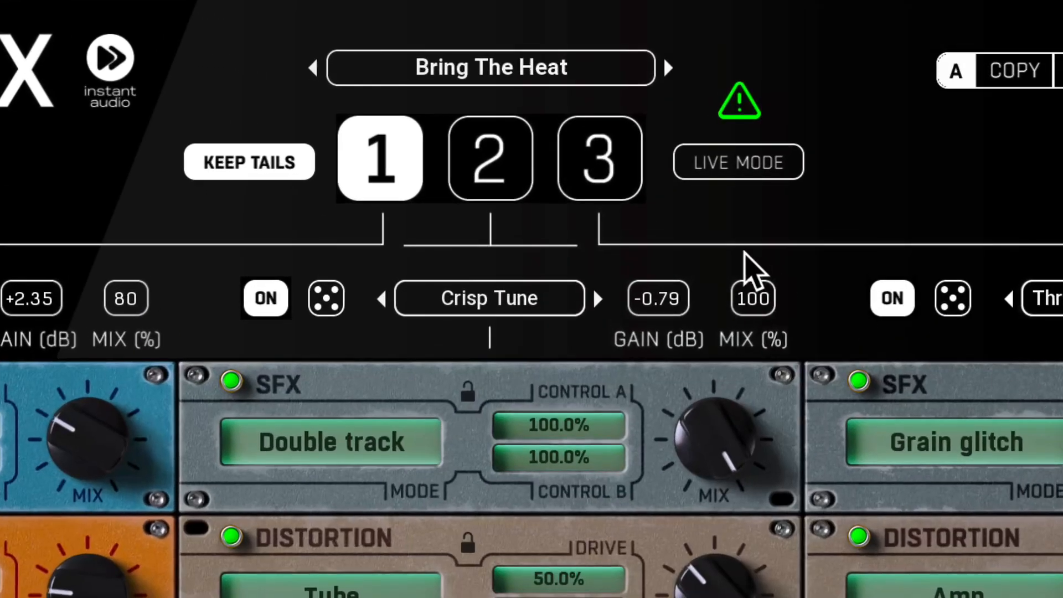
left_click(581, 103)
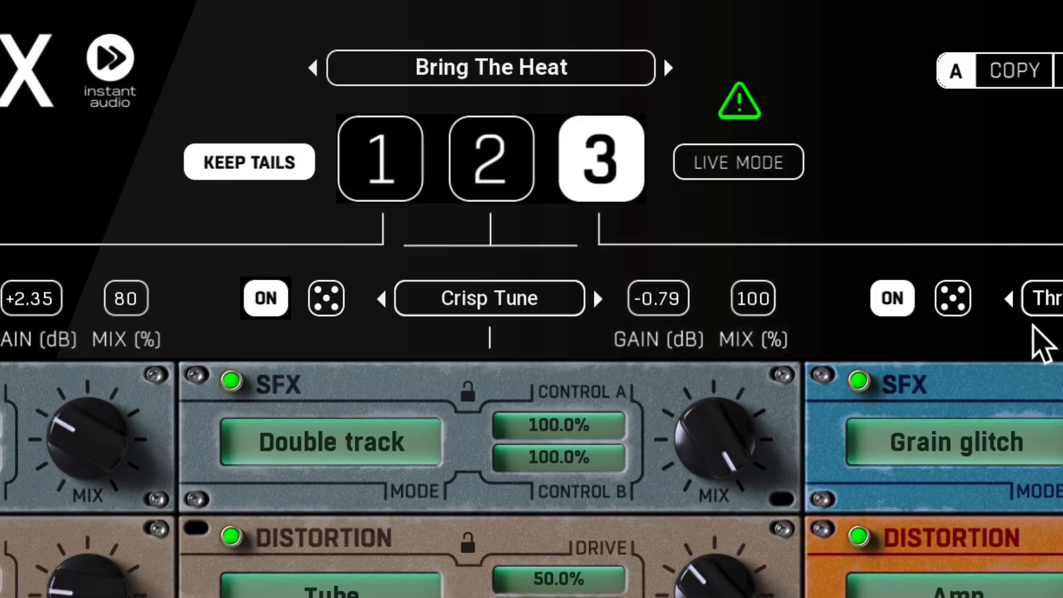
left_click(952, 302)
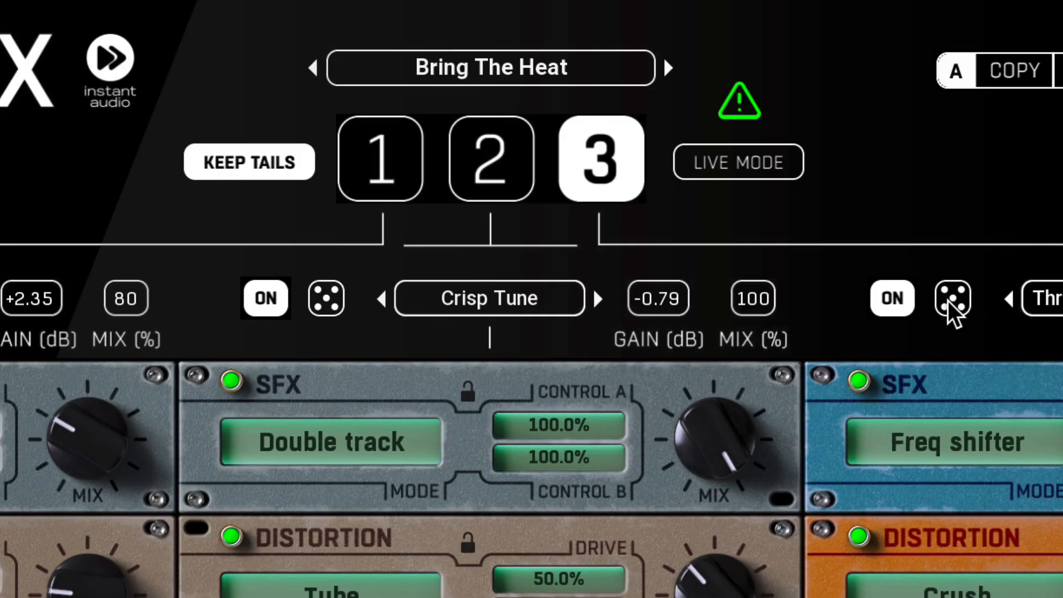
left_click(953, 311)
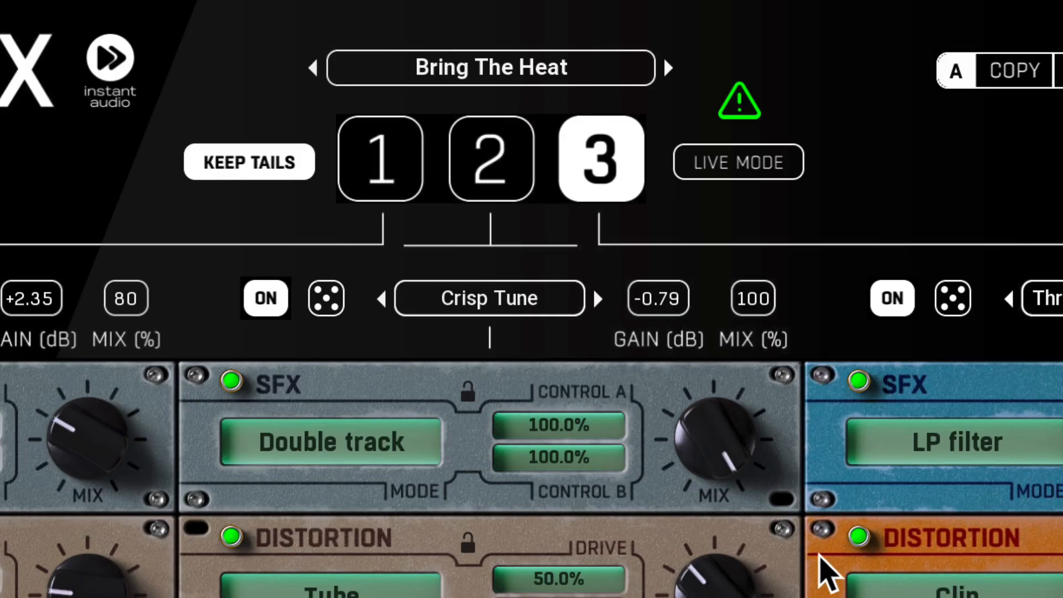
Load the Basic Natural 2 preset from the Singing folder and close the preset browser
left_click(486, 75)
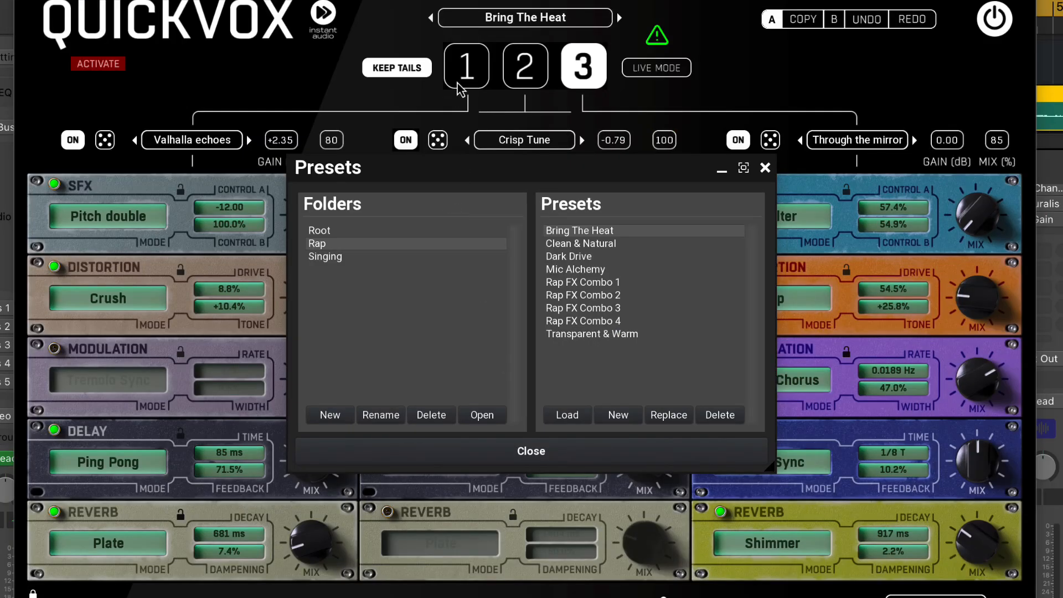
left_click(351, 256)
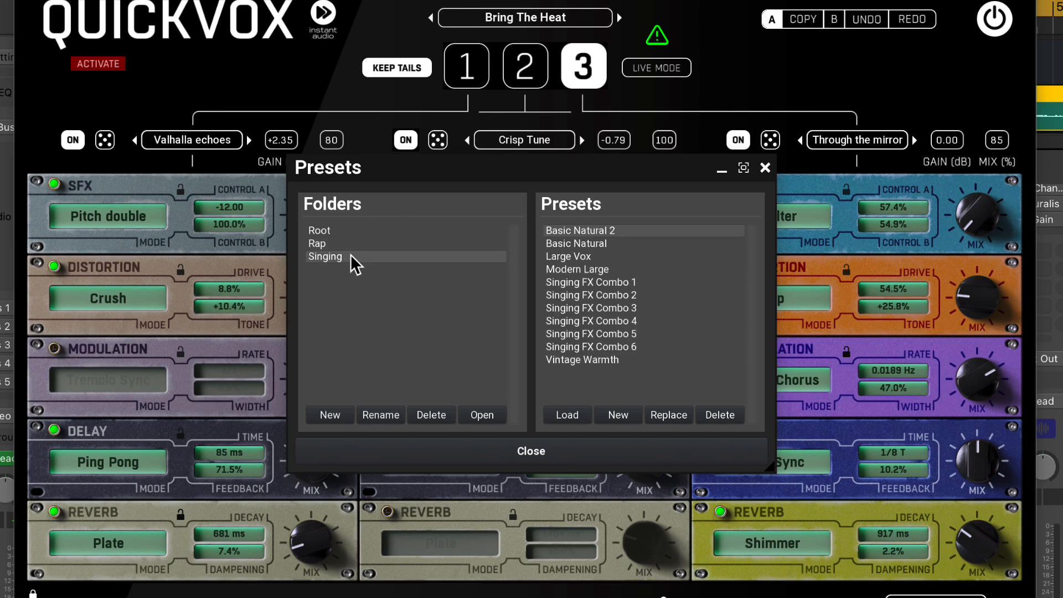
double_click(595, 231)
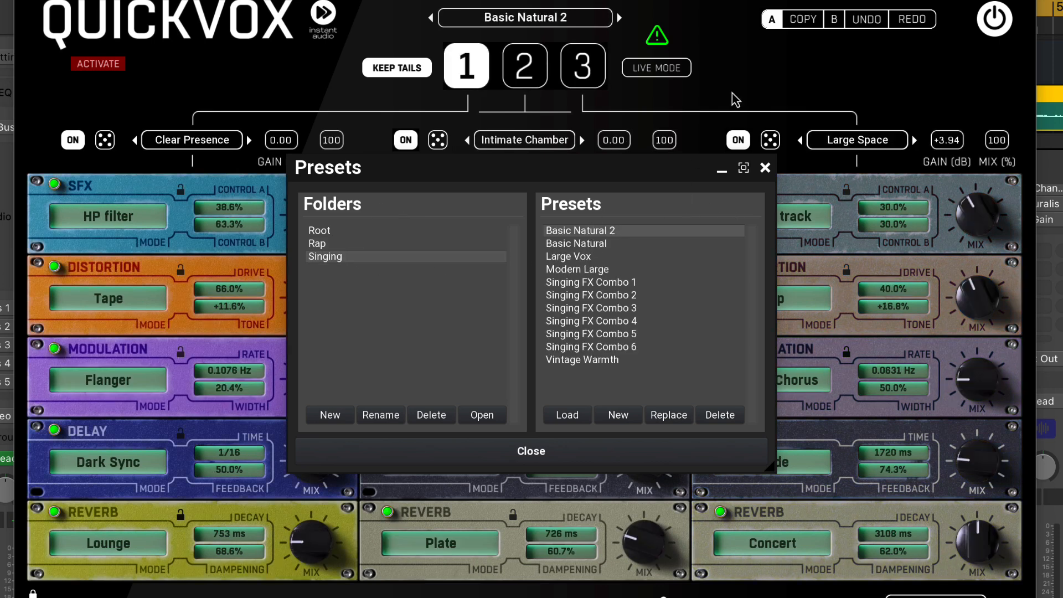
left_click(570, 449)
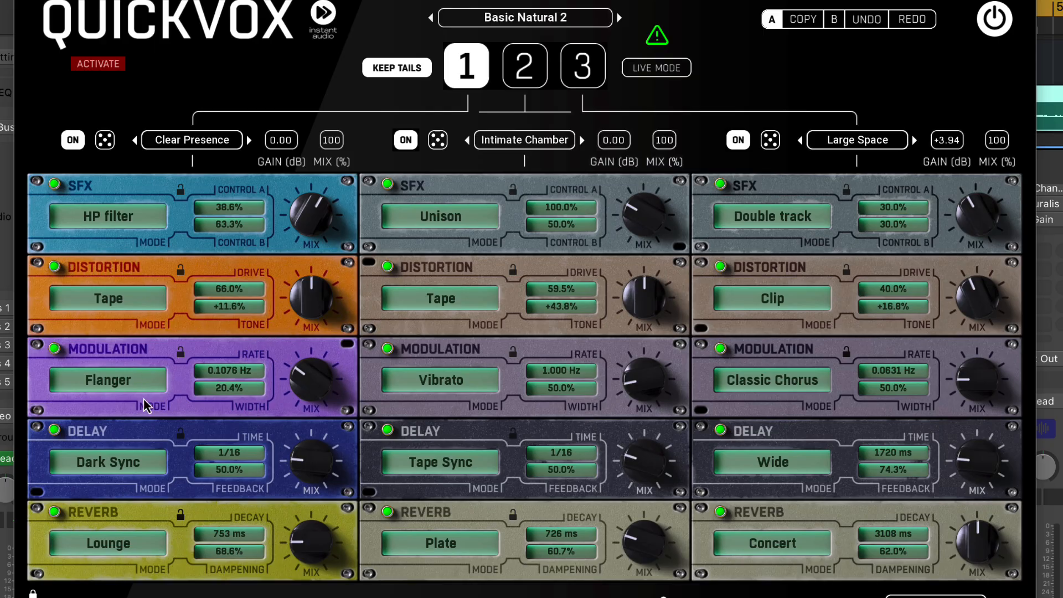
Audition racks 2 and 3 of the Basic Natural 2 preset and return to rack 1
left_click(527, 82)
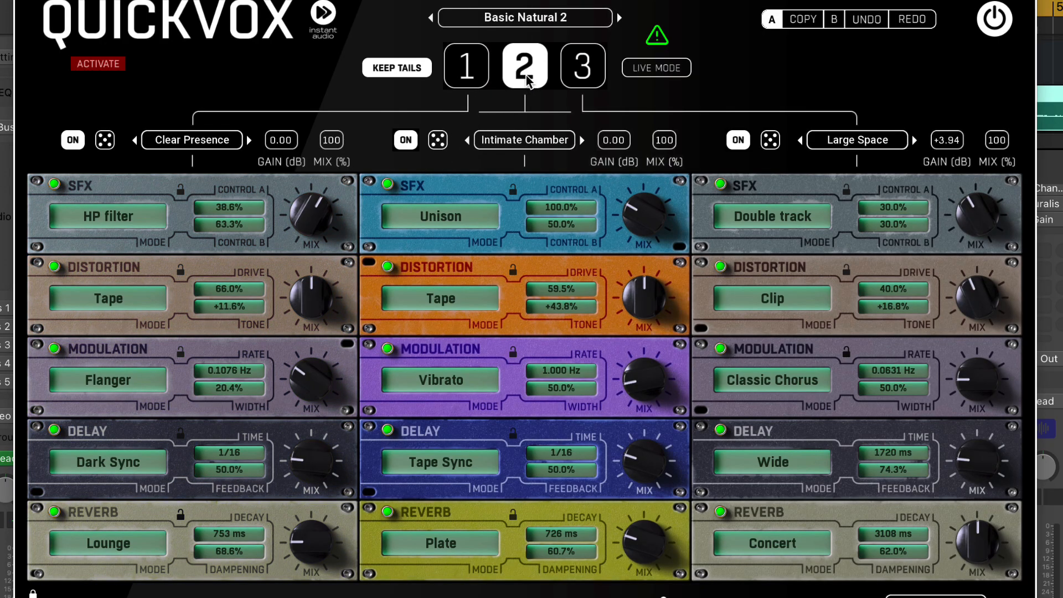
left_click(584, 86)
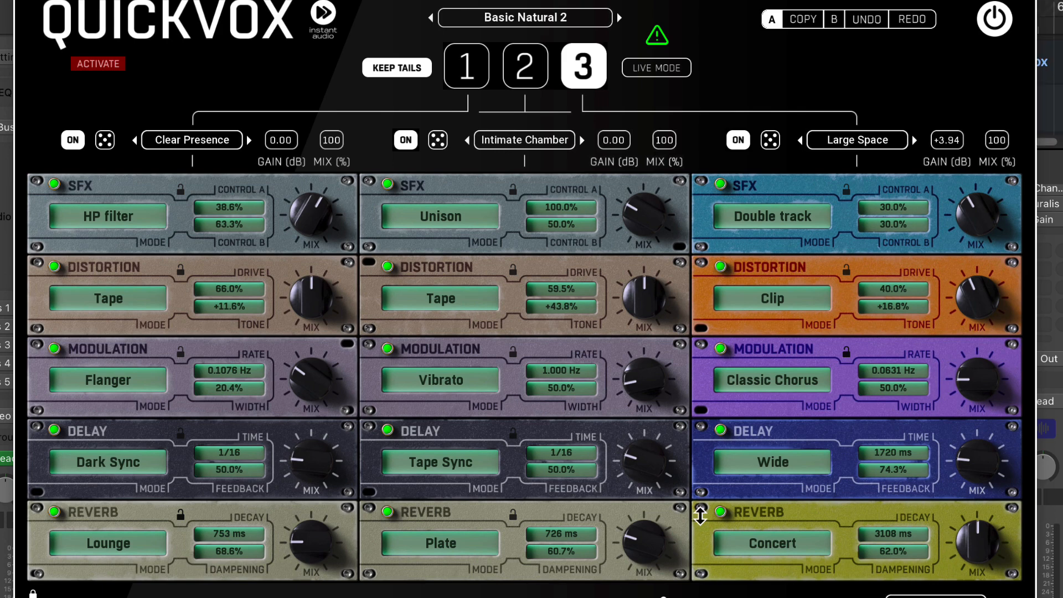
left_click(466, 70)
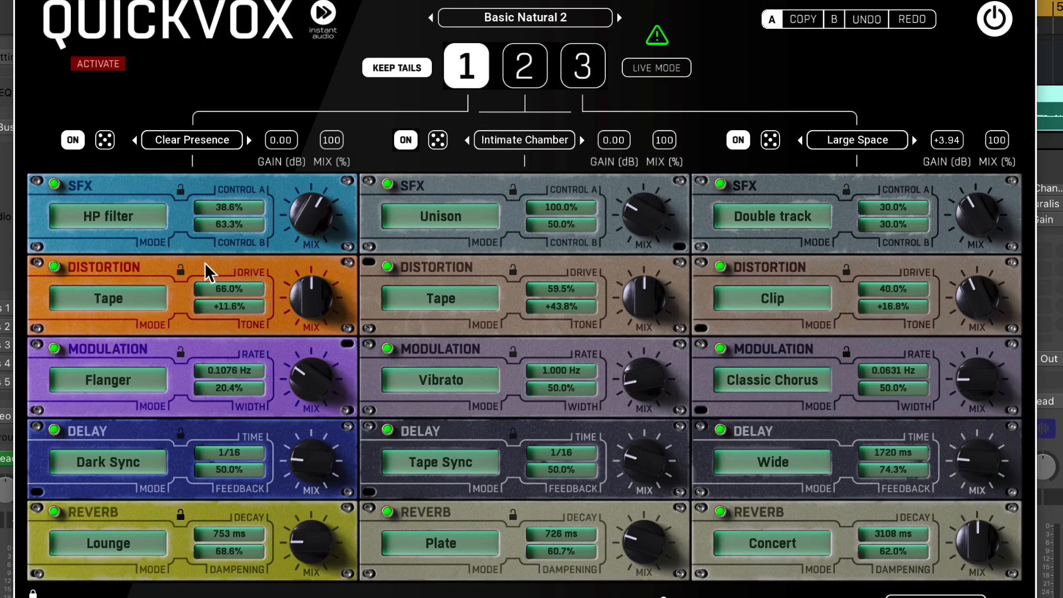
Turn off rack 1's Distortion and Modulation modules, and turn its SFX module off and on again
left_click(144, 211)
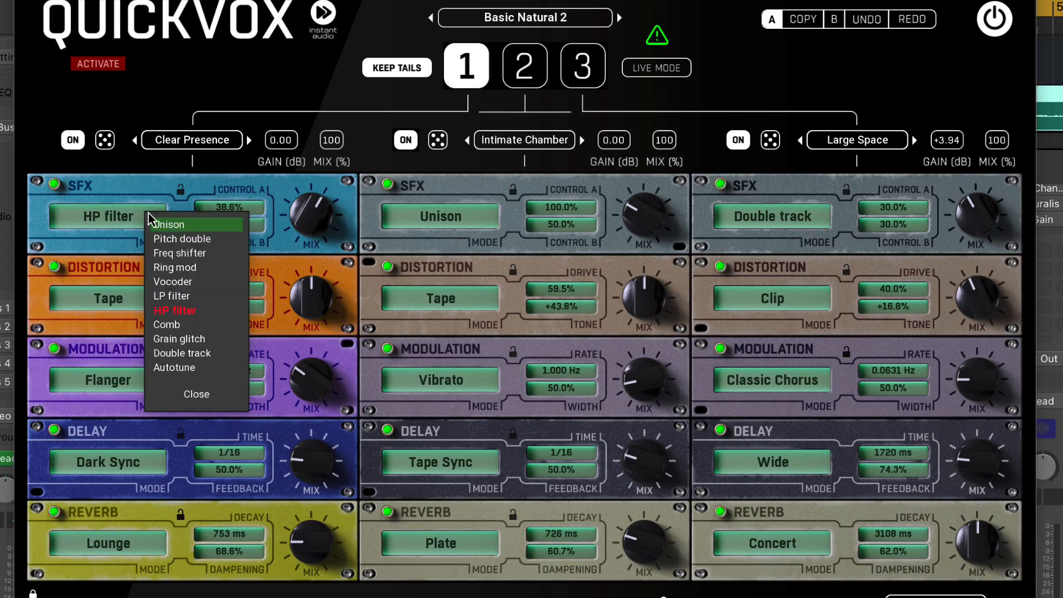
left_click(134, 192)
left_click(55, 184)
left_click(54, 266)
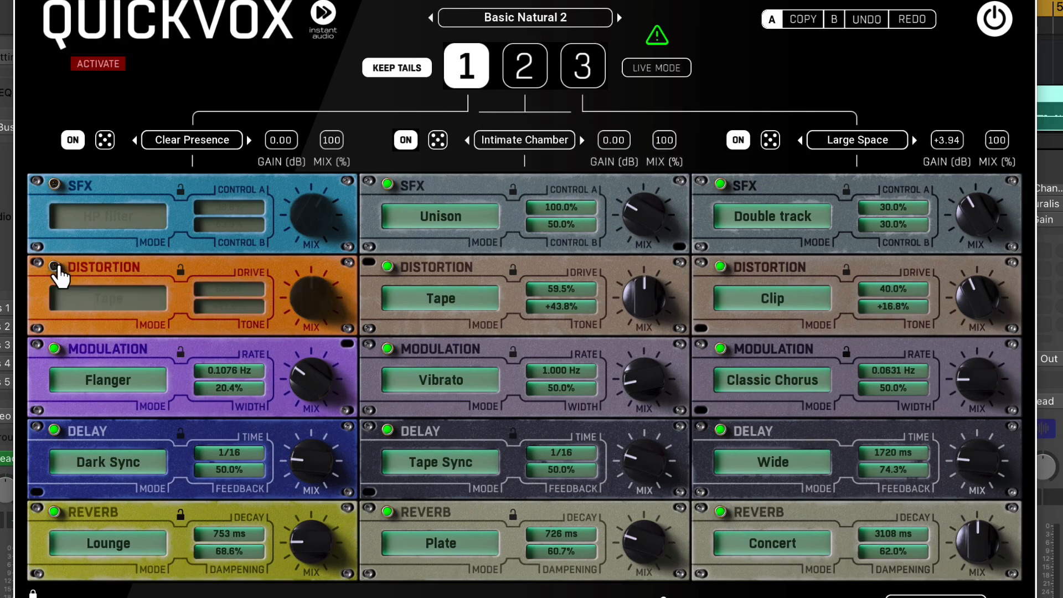
left_click(54, 348)
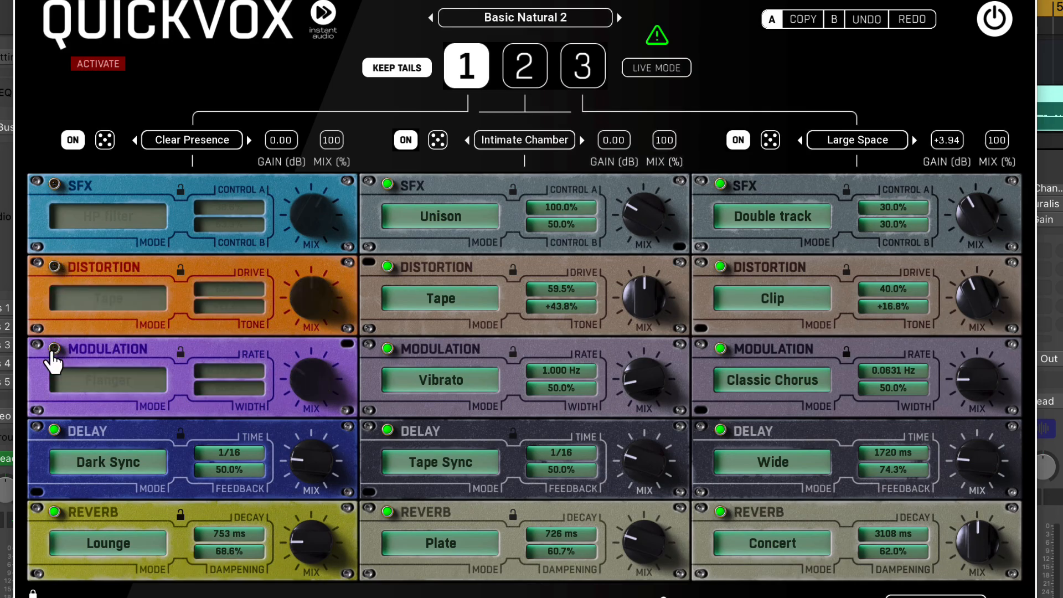
left_click(54, 184)
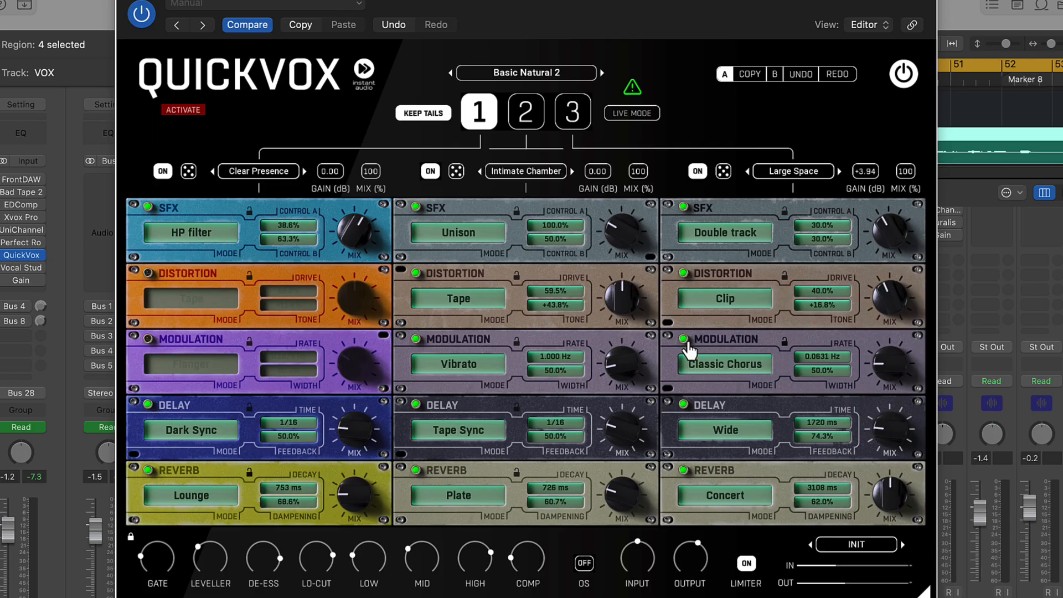
Enlarge the plugin window slightly
left_click_drag(920, 586, 944, 597)
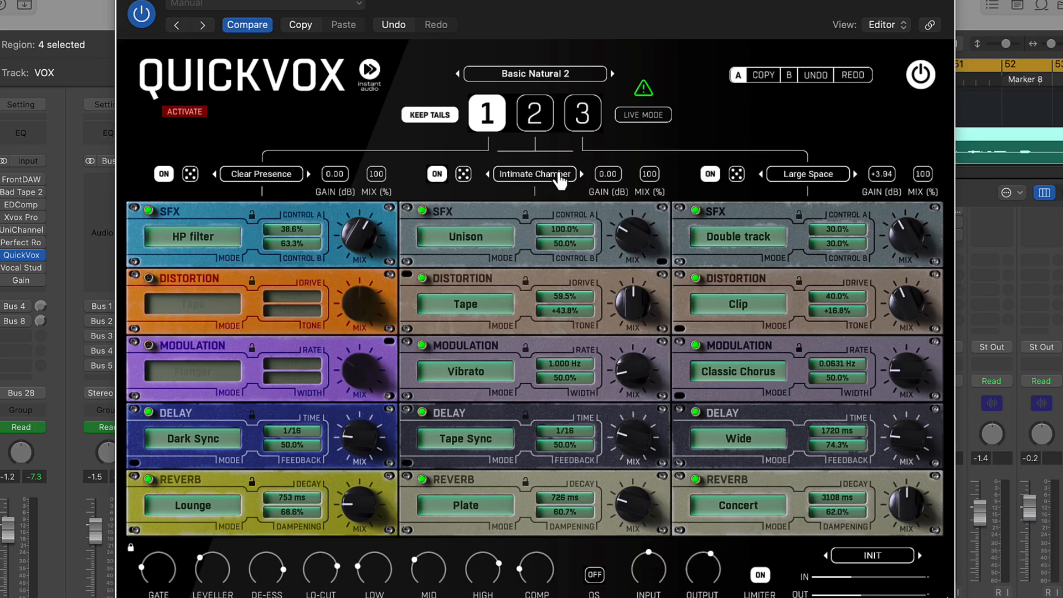